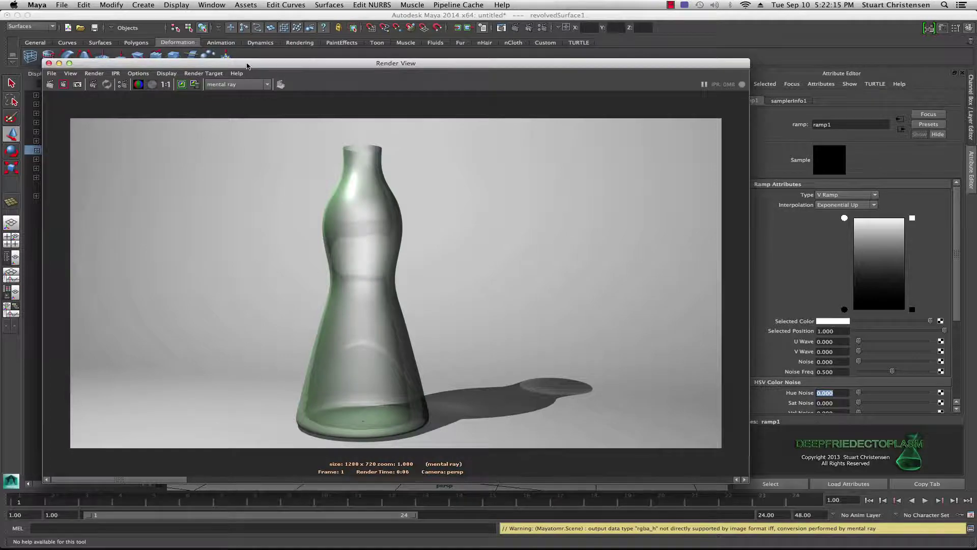
- Close the rendered image and examine the bottle and its curved backdrop from several angles and distances
left_click(49, 63)
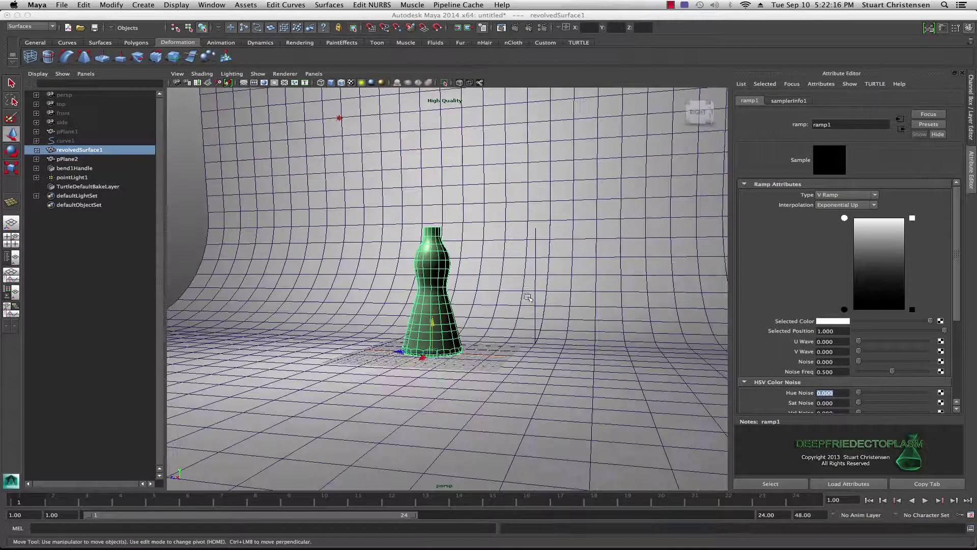
left_click_drag(528, 298, 454, 273, "alt")
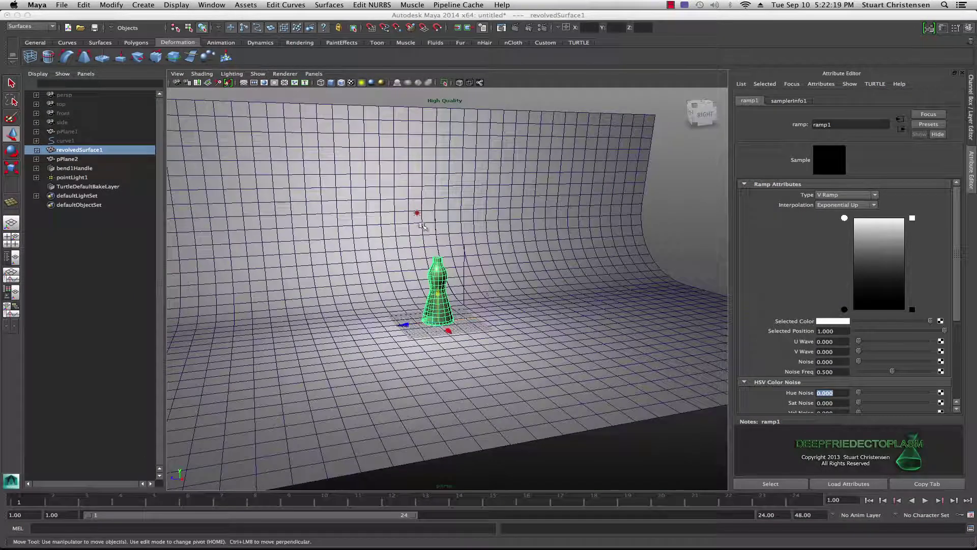
left_click_drag(479, 328, 504, 279, "alt")
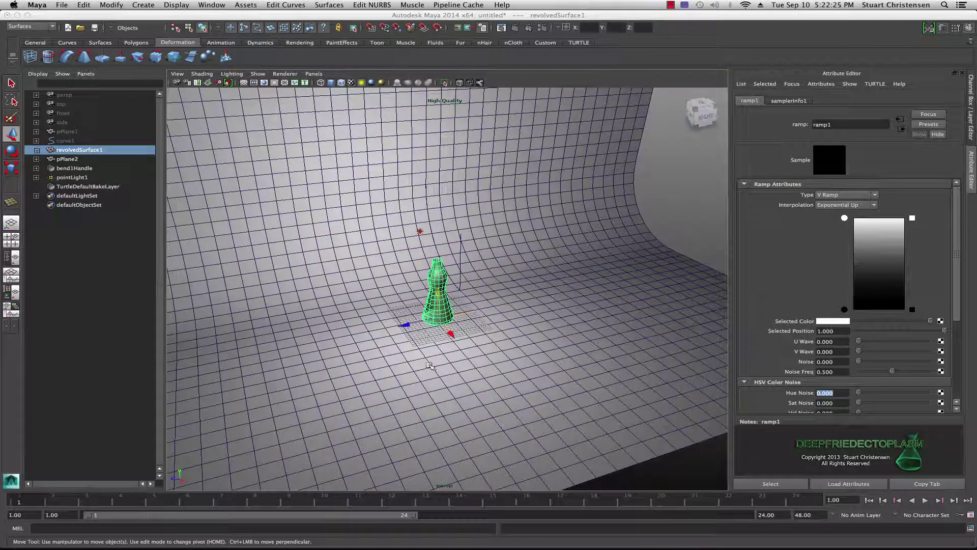
left_click_drag(448, 364, 423, 308, "alt")
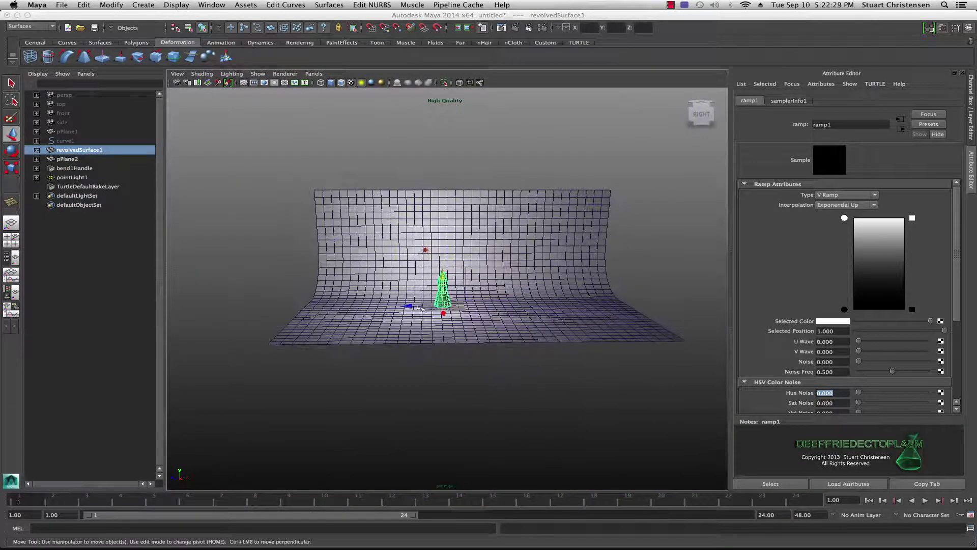
key("f")
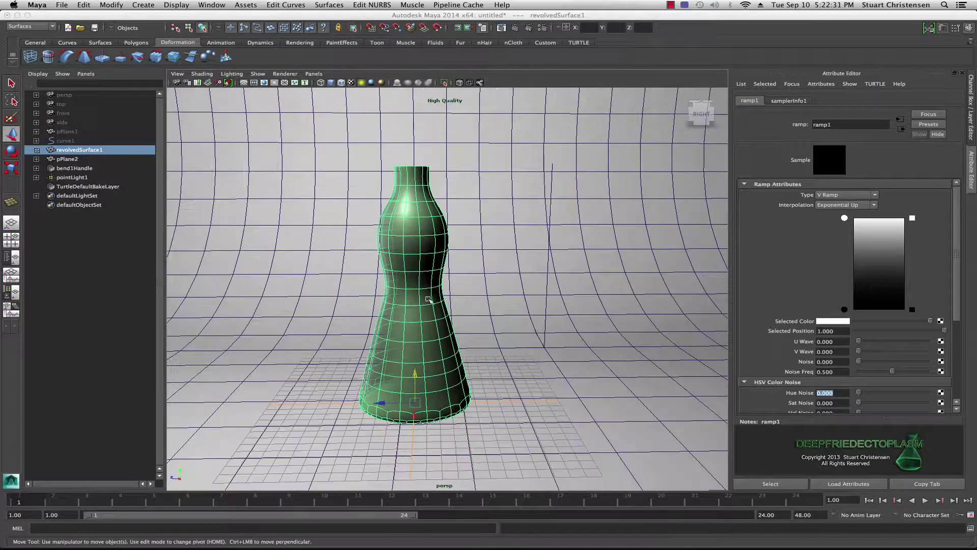
middle_click_drag(459, 329, 490, 357, "alt")
left_click_drag(490, 357, 476, 349, "alt")
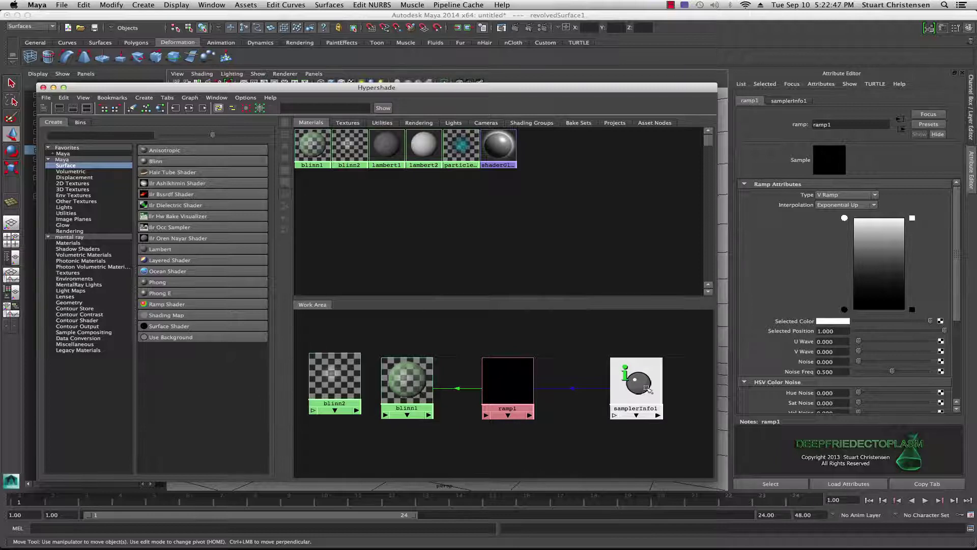
- Review the blinn1 glass network with its ramp and sampler info nodes, and the plain blinn2 material
middle_click_drag(647, 388, 412, 376)
left_click_drag(412, 376, 434, 375)
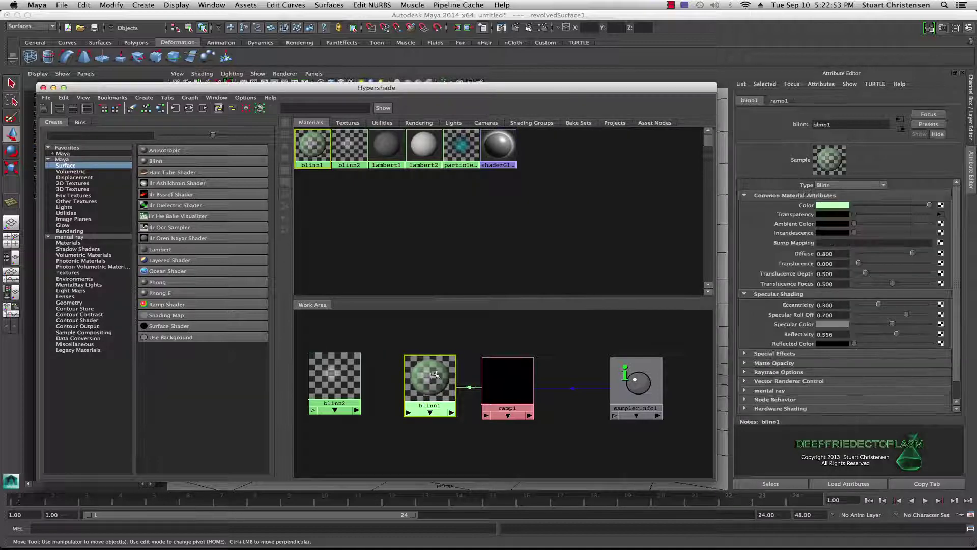
left_click(339, 376)
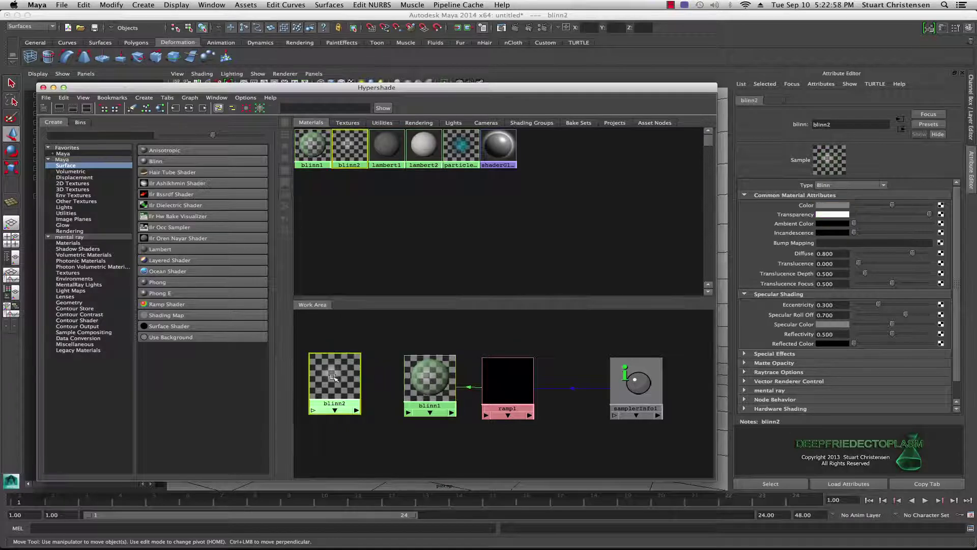
left_click(306, 83)
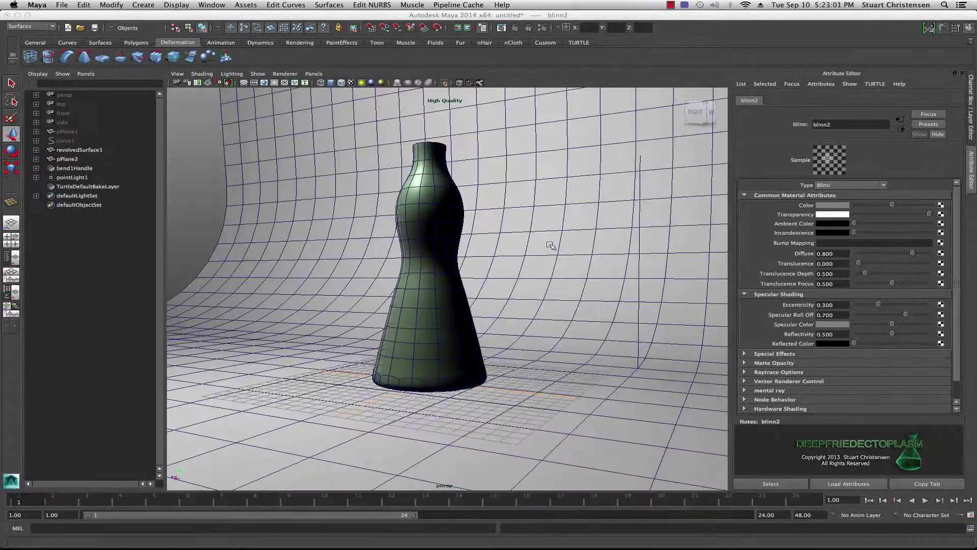
- Assign the existing blinn2 material to the bottle and reduce its transparency from full to a medium grey
left_click(441, 205)
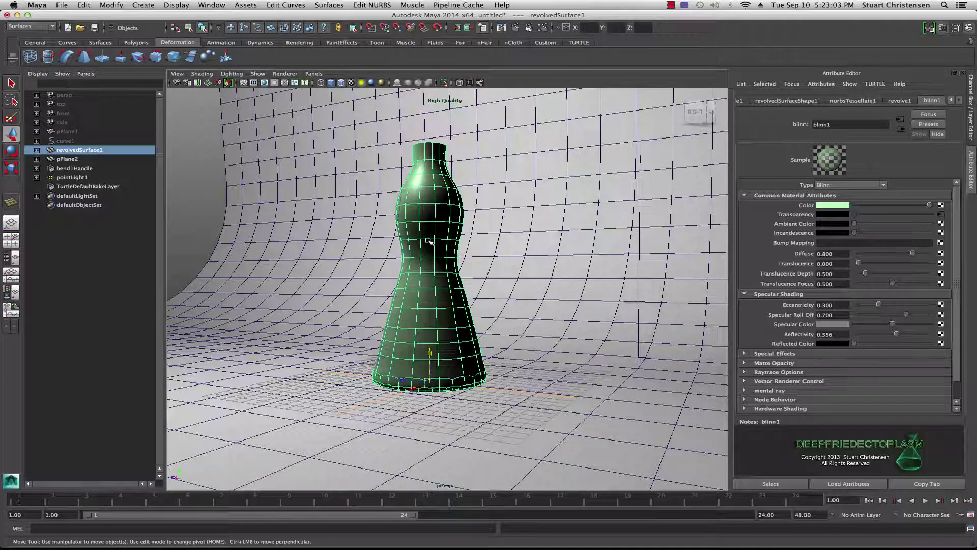
right_click_drag(429, 242, 496, 433)
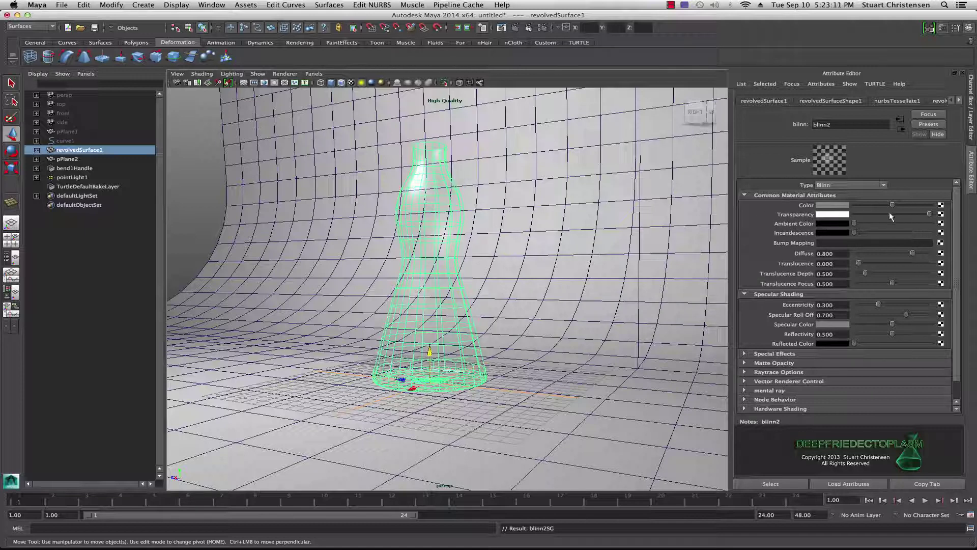
left_click_drag(929, 217, 898, 219)
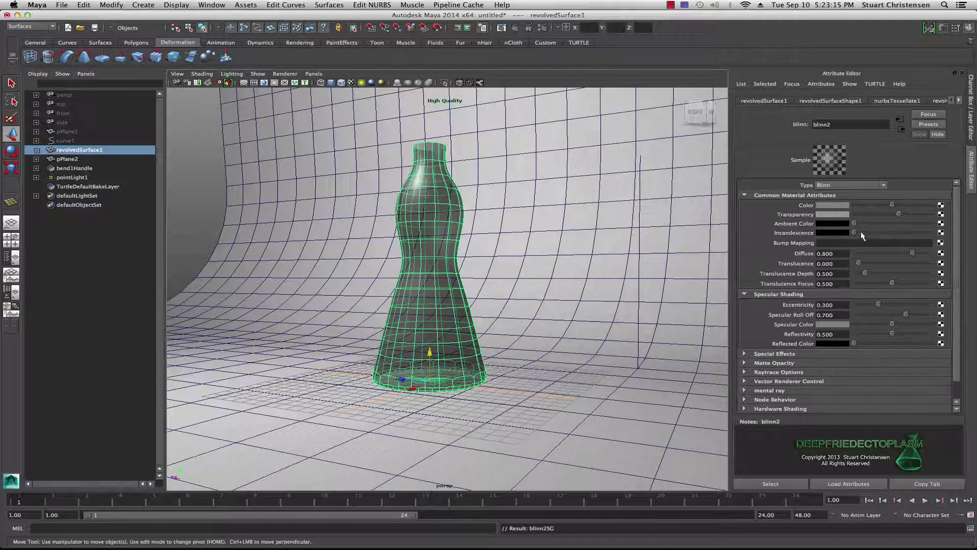
left_click_drag(896, 214, 885, 216)
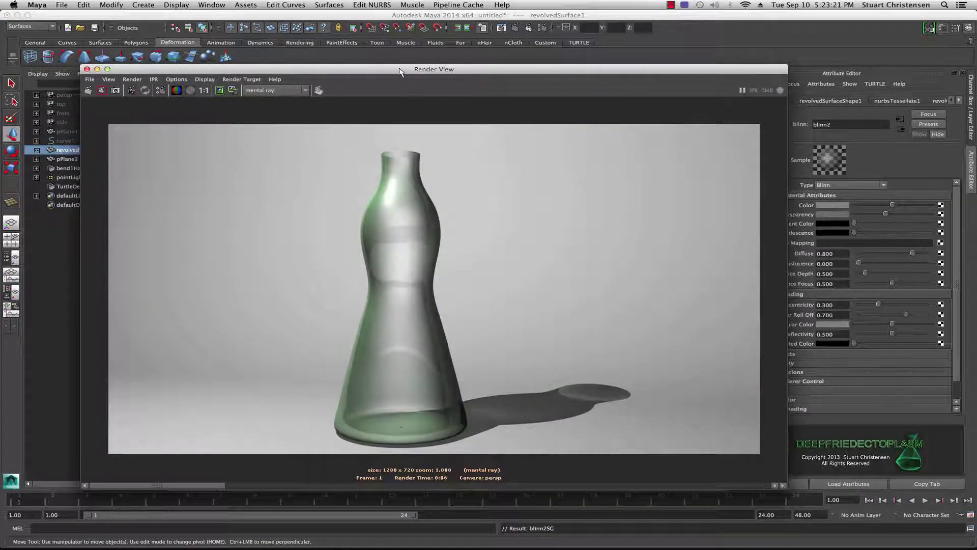
- Render the bottle, and render it again with blinn2's transparency lowered to a darker grey
left_click_drag(399, 72, 359, 74)
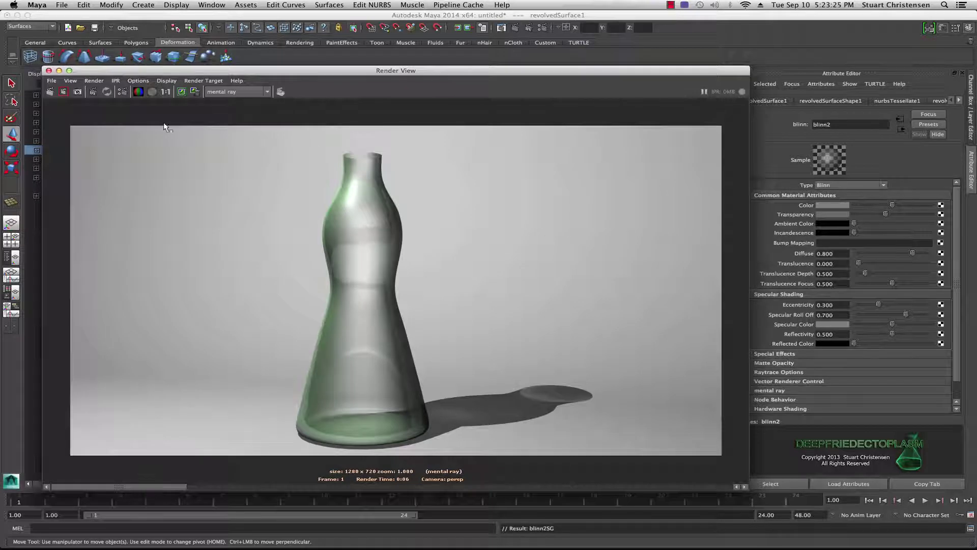
left_click(51, 91)
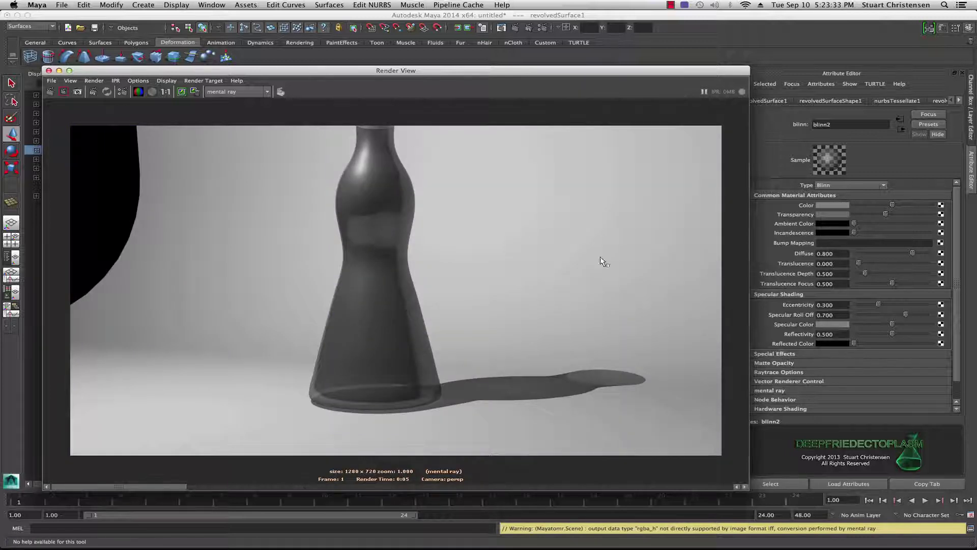
left_click_drag(886, 214, 873, 214)
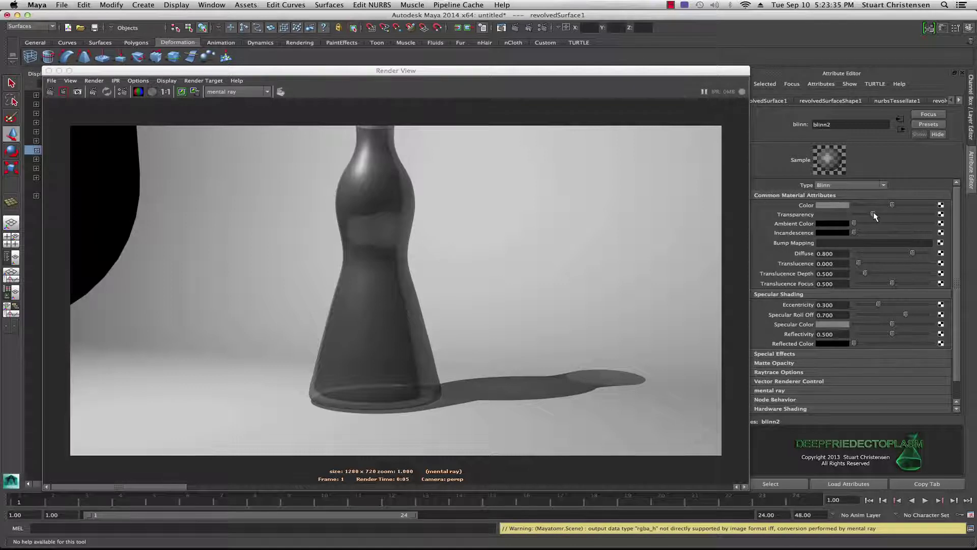
left_click(50, 91)
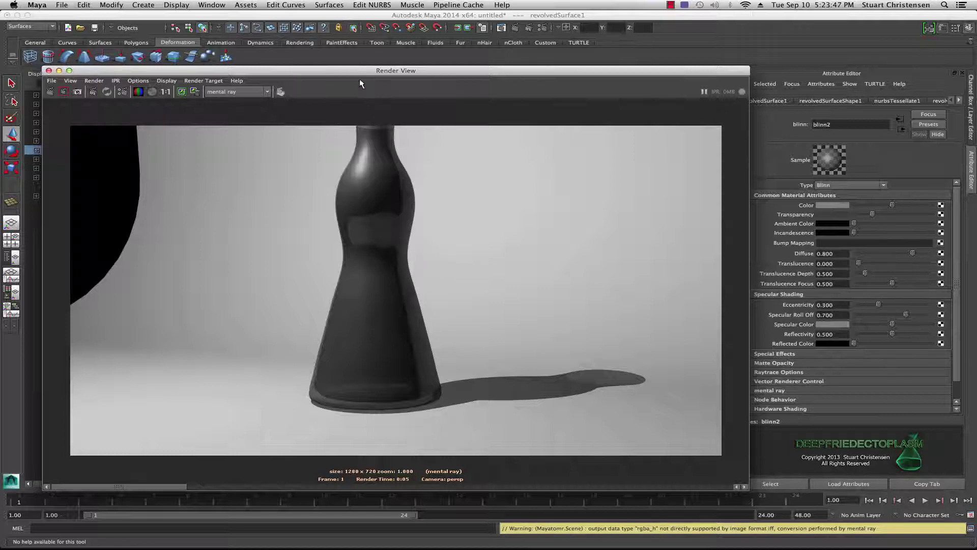
- Compare the dark plain-Blinn render with the earlier stored render of the green glass bottle
left_click_drag(365, 72, 414, 65)
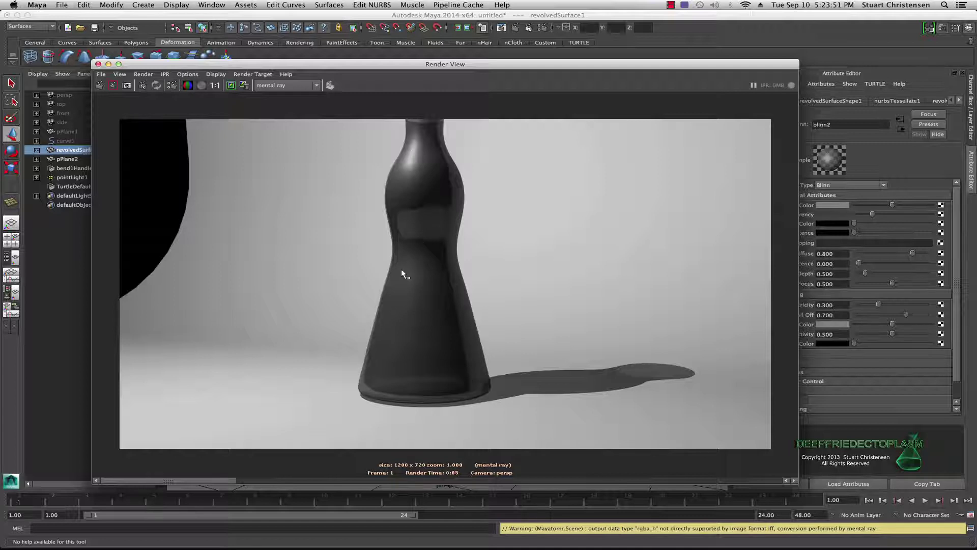
left_click_drag(162, 476, 722, 472)
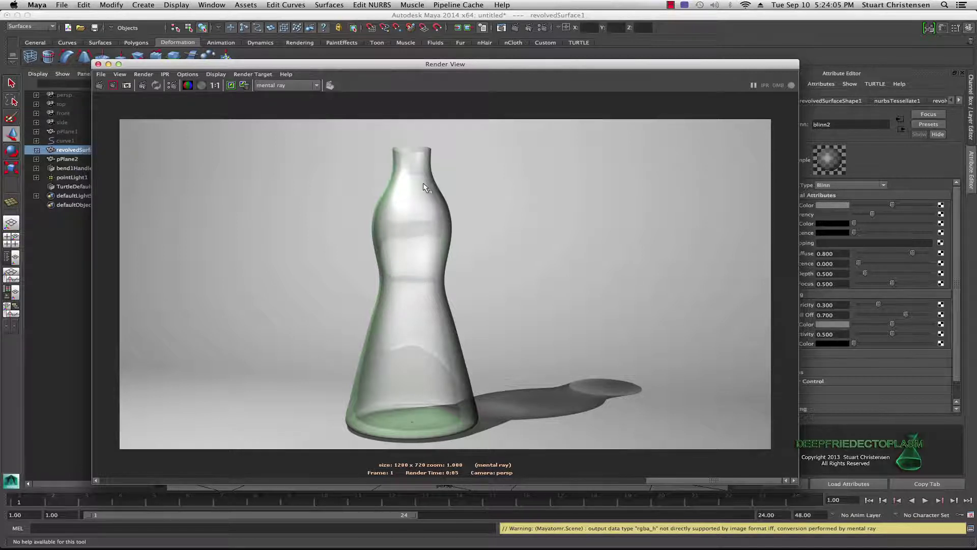
left_click(228, 61)
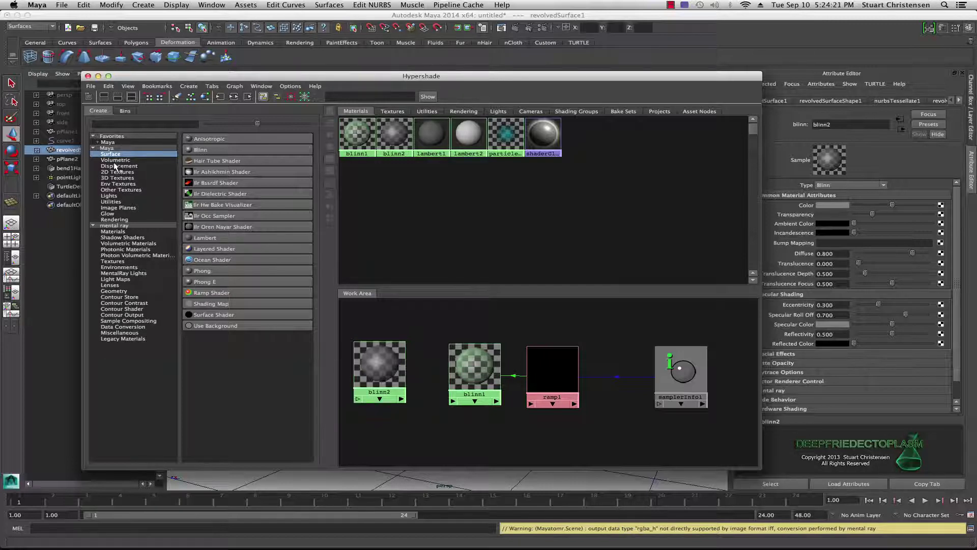
- Create a new Blinn material and graph its input and output connections in the work area
left_click(199, 149)
left_click_drag(476, 369, 615, 420)
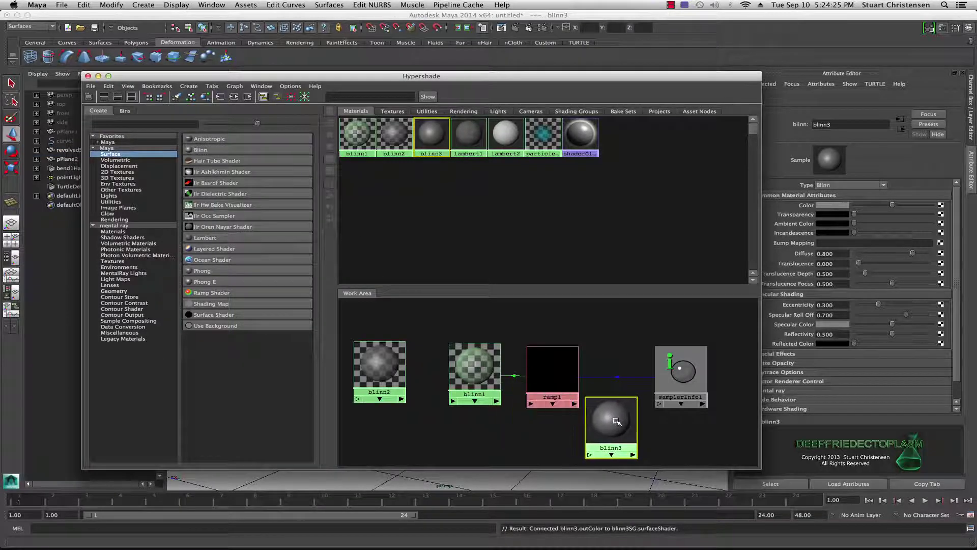
left_click(234, 86)
left_click(238, 103)
left_click(234, 97)
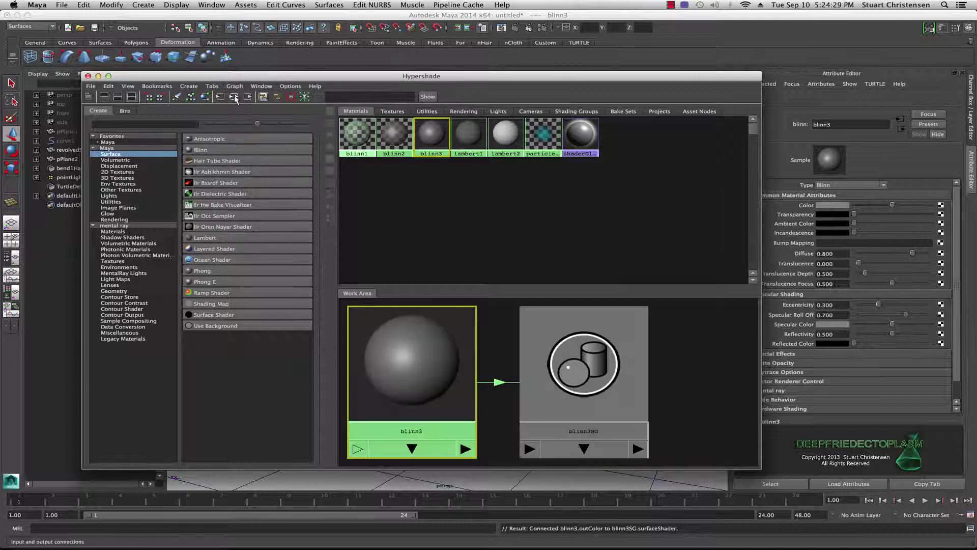
left_click(235, 86)
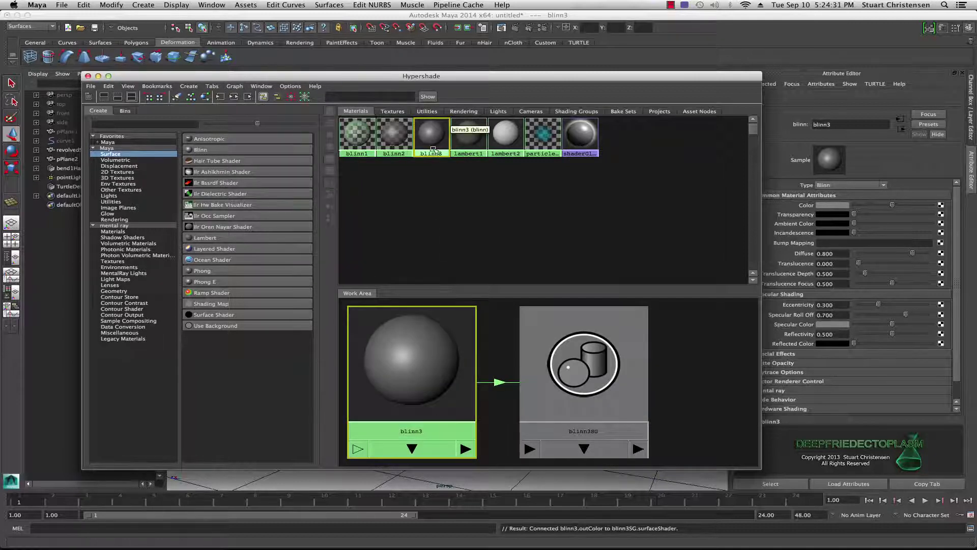
- Arrange the new Blinn material and its shading group side by side in the work area
scroll(455, 356, "down", 1)
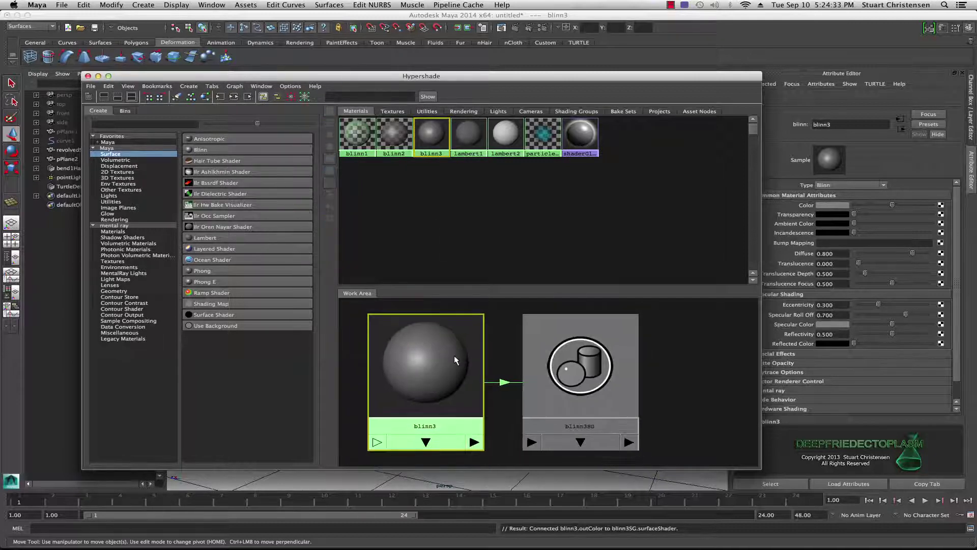
scroll(454, 357, "down", 3)
left_click_drag(468, 368, 432, 351)
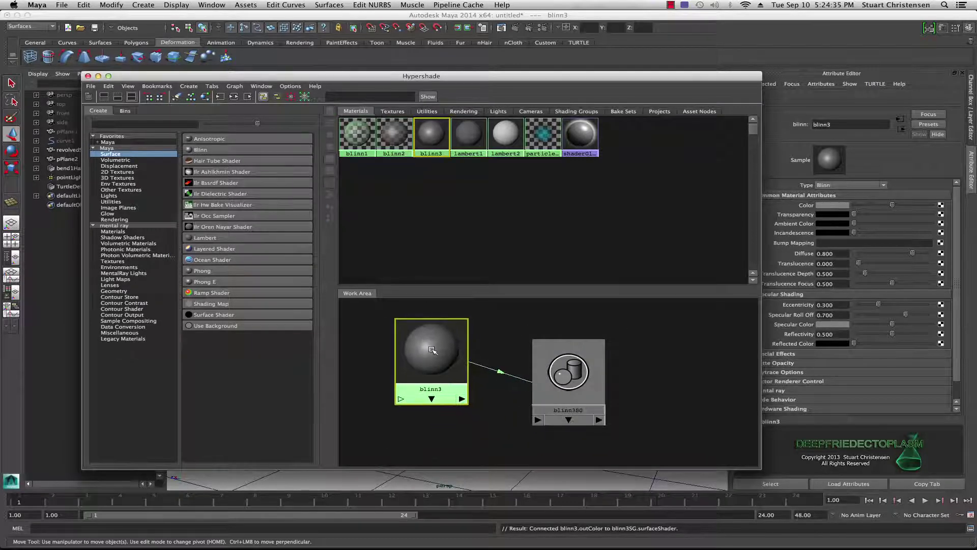
left_click_drag(556, 372, 508, 351)
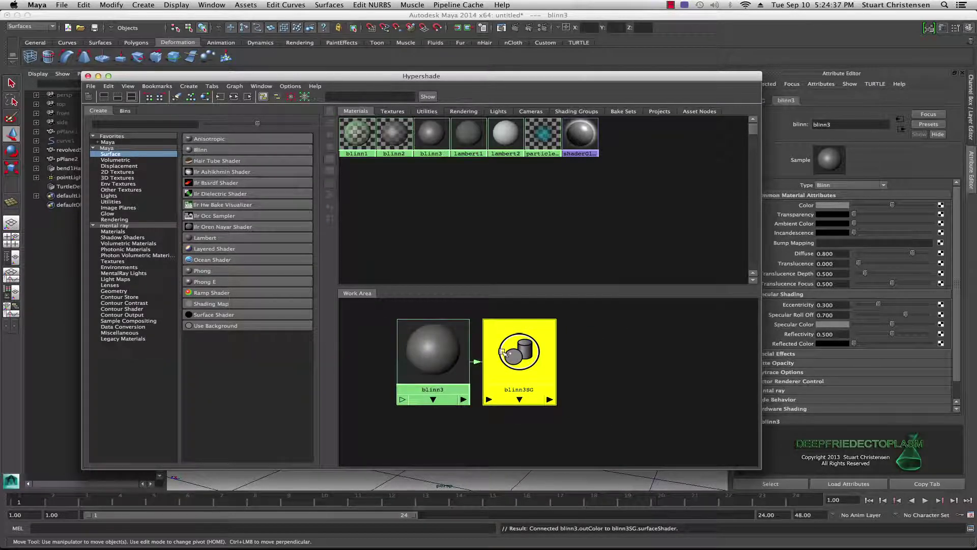
- Create a 2D Ramp texture beside the Blinn network and delete its place2dTexture node
left_click(114, 172)
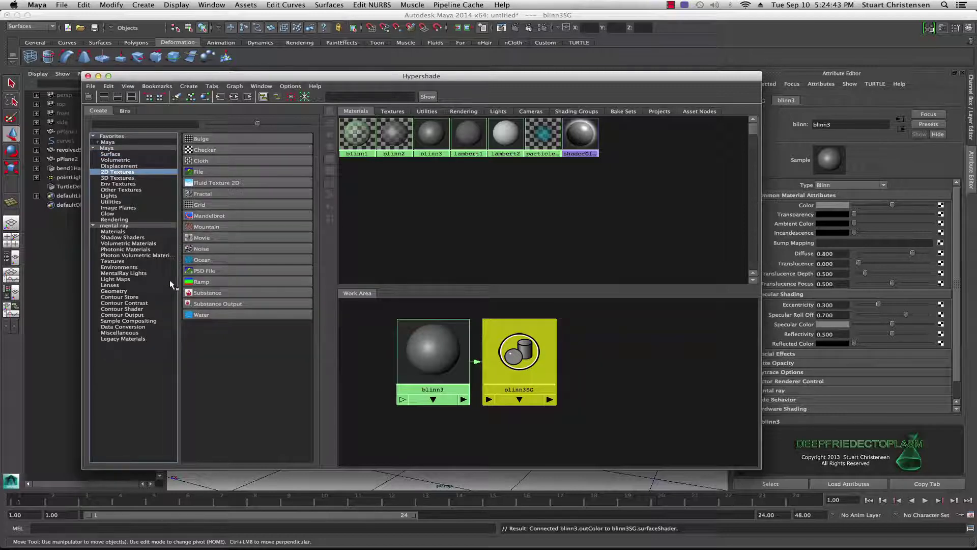
left_click(202, 282)
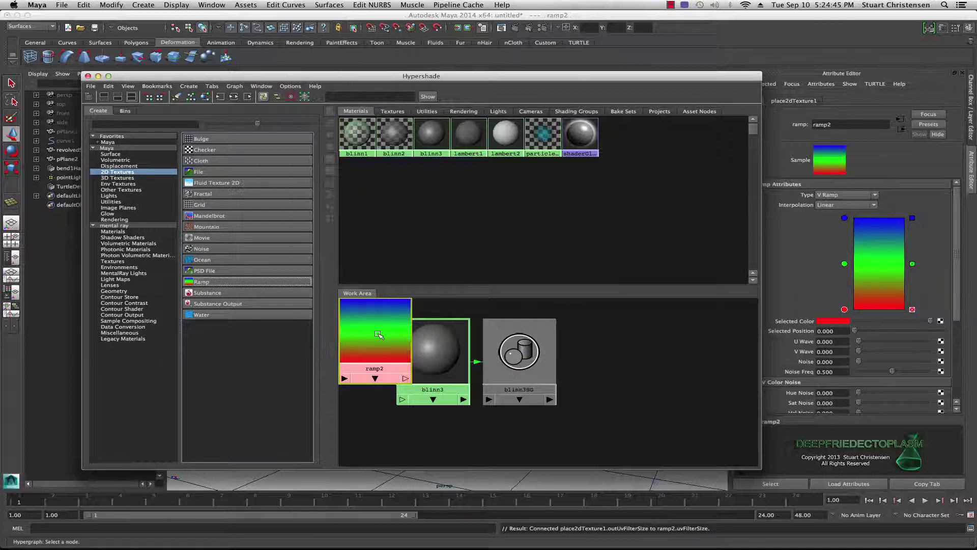
left_click_drag(378, 334, 710, 346)
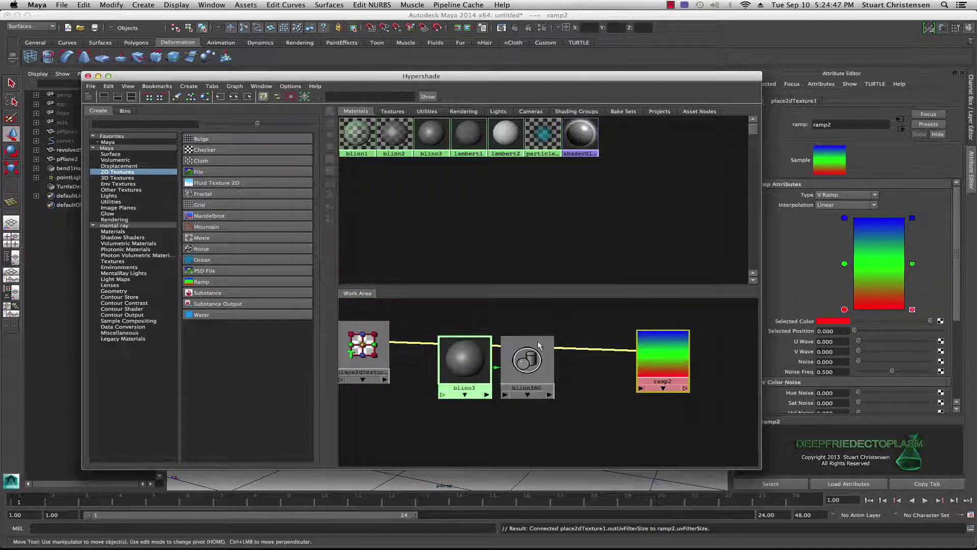
left_click_drag(364, 351, 600, 356)
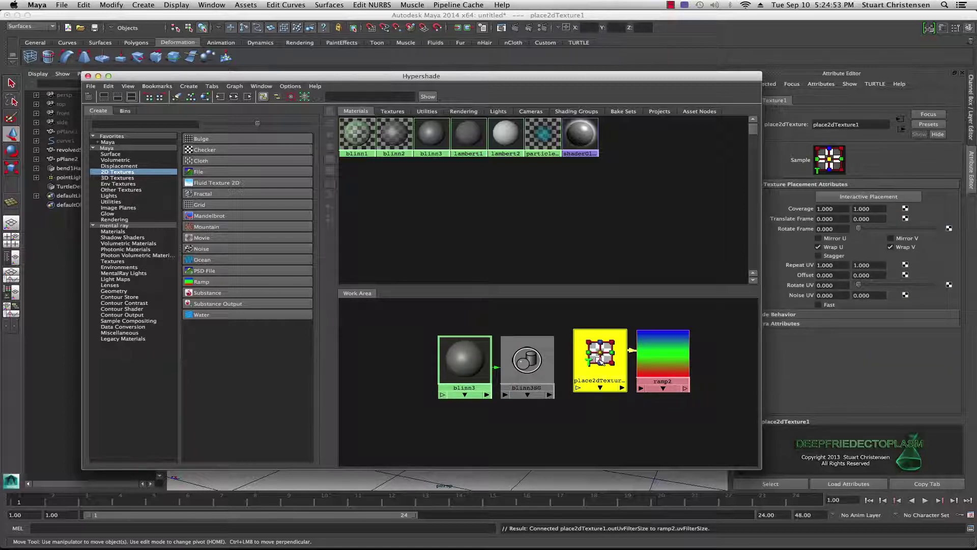
key("Delete")
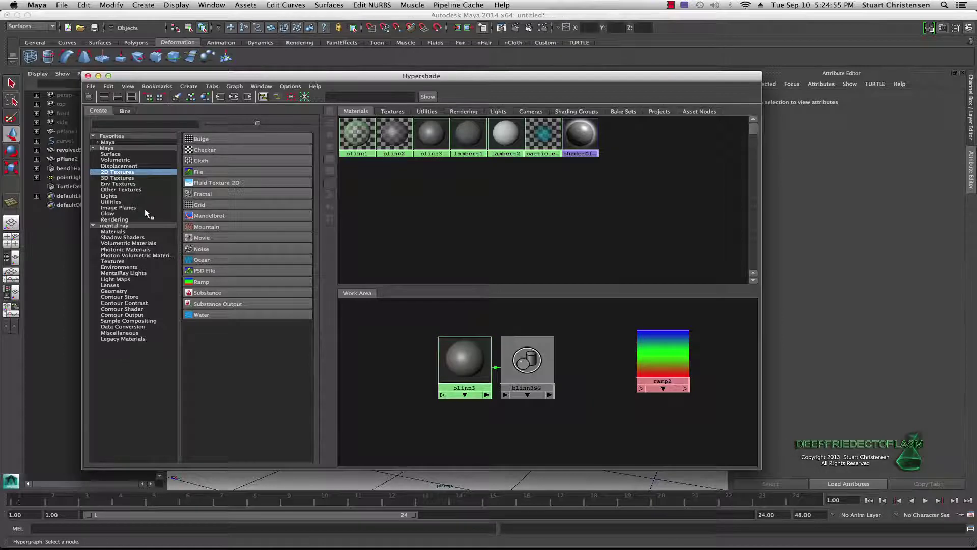
- Create a Sampler Info utility node and place it between the shading group and the ramp
left_click(111, 201)
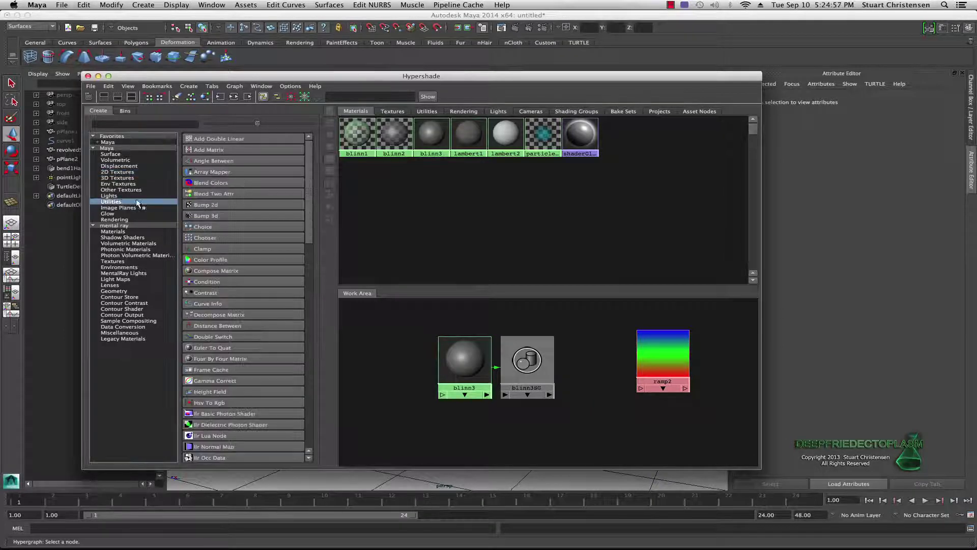
scroll(251, 273, "down", 5)
scroll(251, 273, "down", 6)
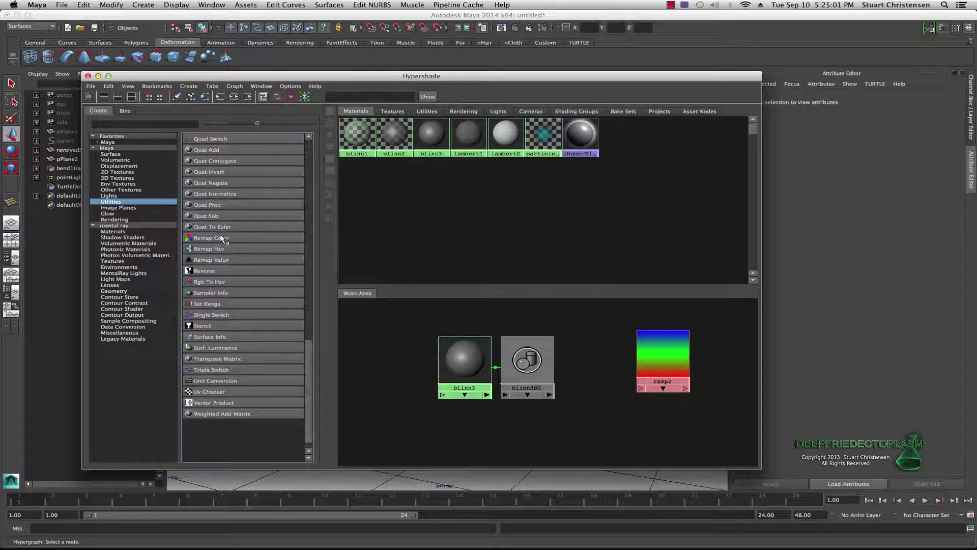
left_click(233, 293)
left_click_drag(464, 350, 599, 363)
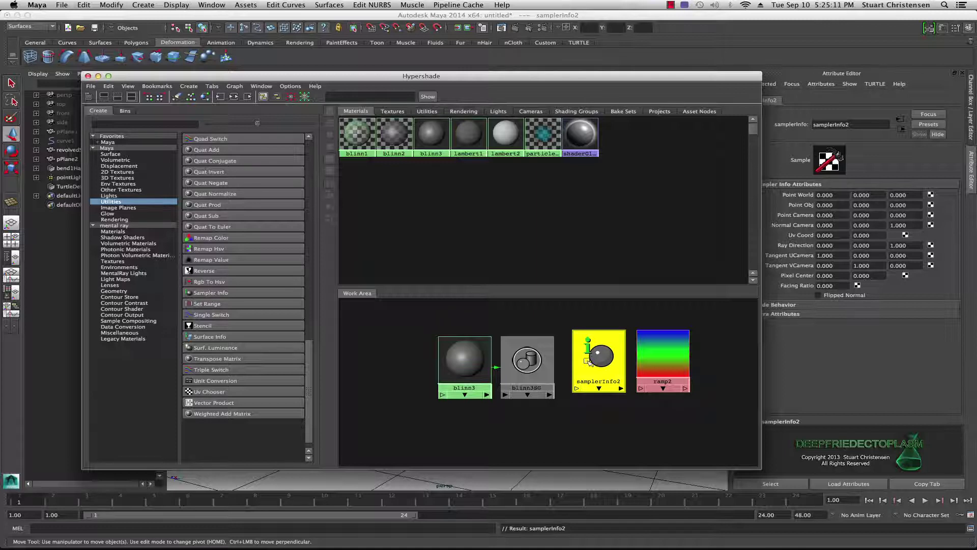
- Open the Connection Editor with samplerInfo2 as the source and ramp2 as the target, and move it clear of the node network
middle_click_drag(598, 358, 659, 352)
left_click(682, 400)
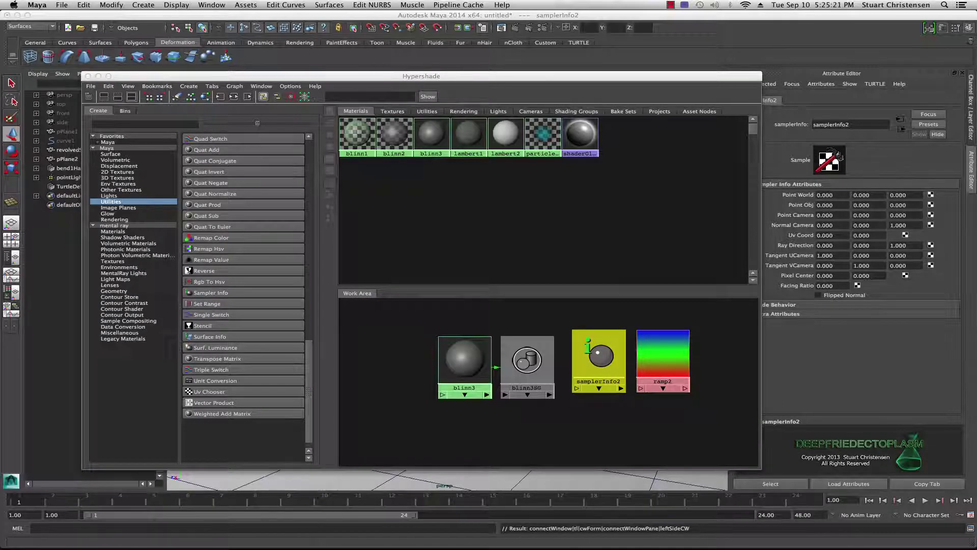
left_click_drag(880, 155, 487, 182)
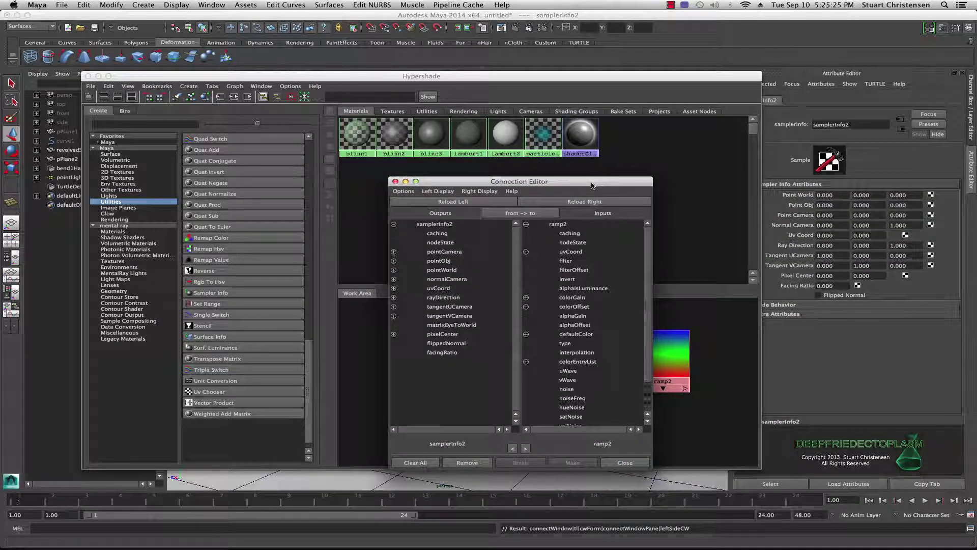
left_click_drag(592, 186, 353, 176)
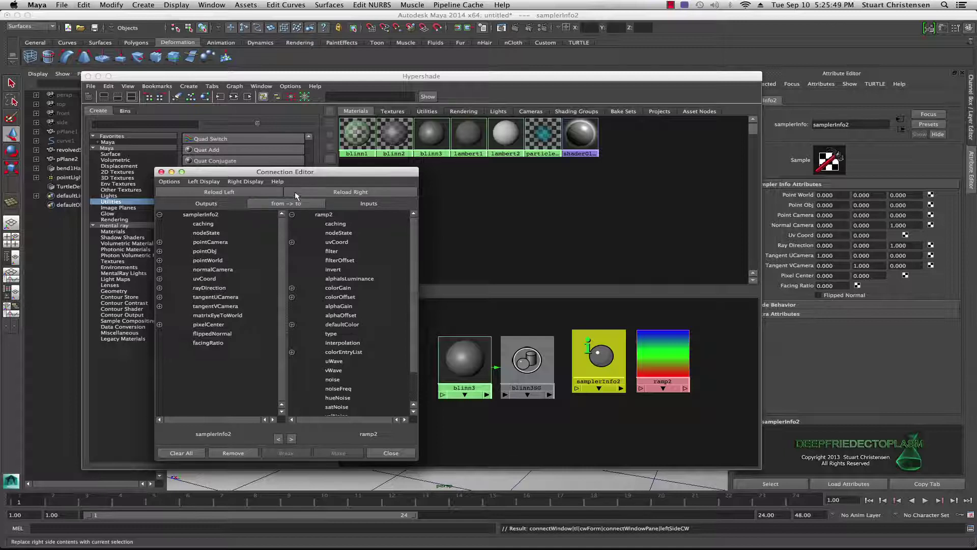
- Reverse the connection direction between samplerInfo2 and ramp2, and switch it back to "from -> to"
left_click(285, 204)
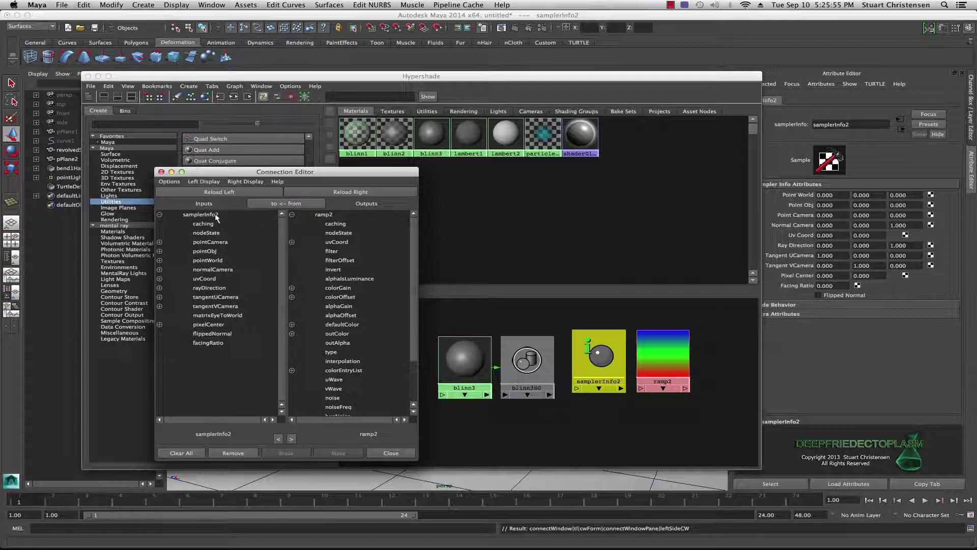
left_click_drag(244, 172, 270, 155)
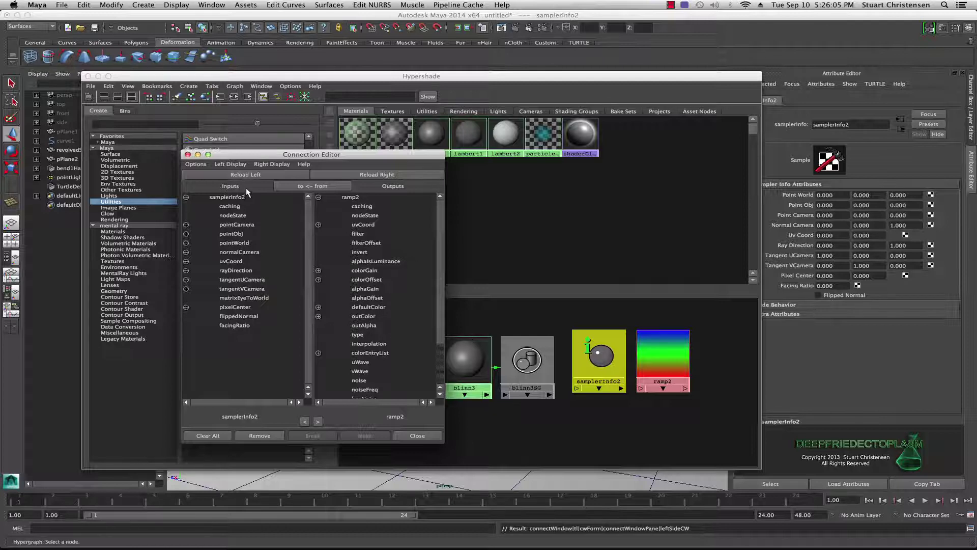
left_click(312, 187)
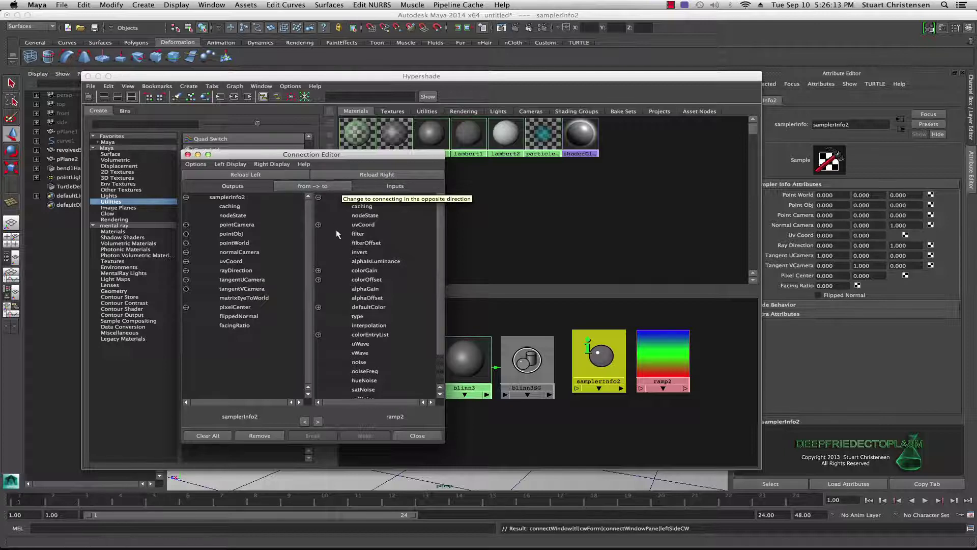
- Arrange the Connection Editor and the Hypershade next to each other so the attribute lists and the node network are both accessible
left_click(602, 360)
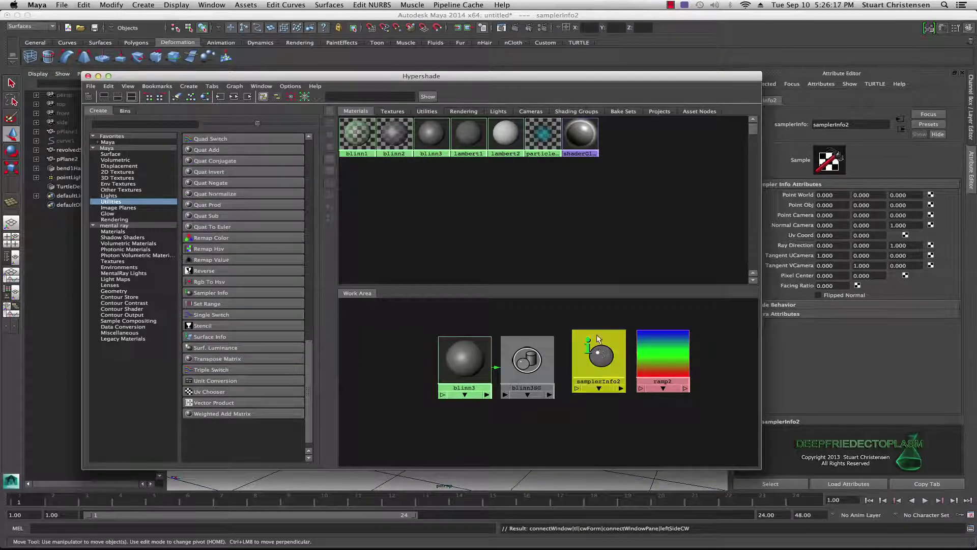
left_click_drag(222, 72, 639, 97)
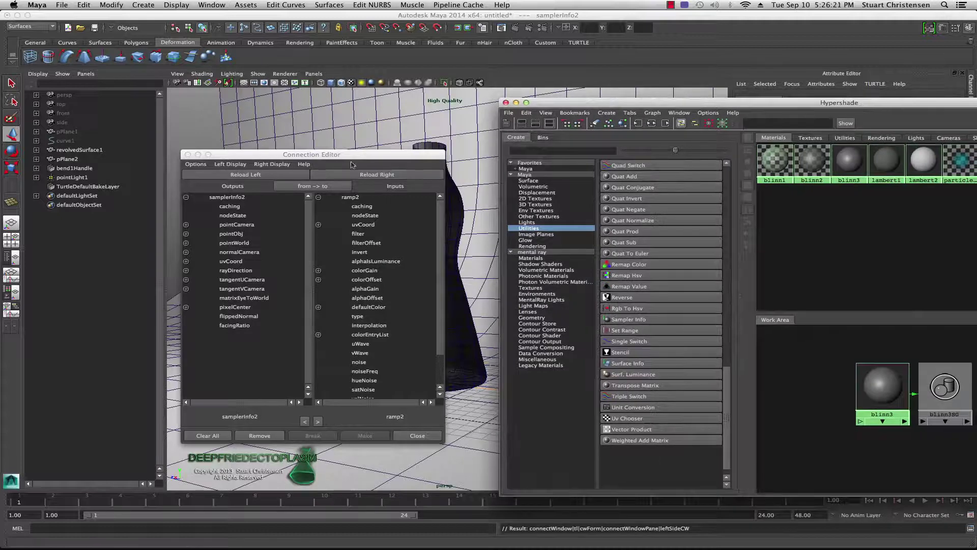
left_click(238, 155)
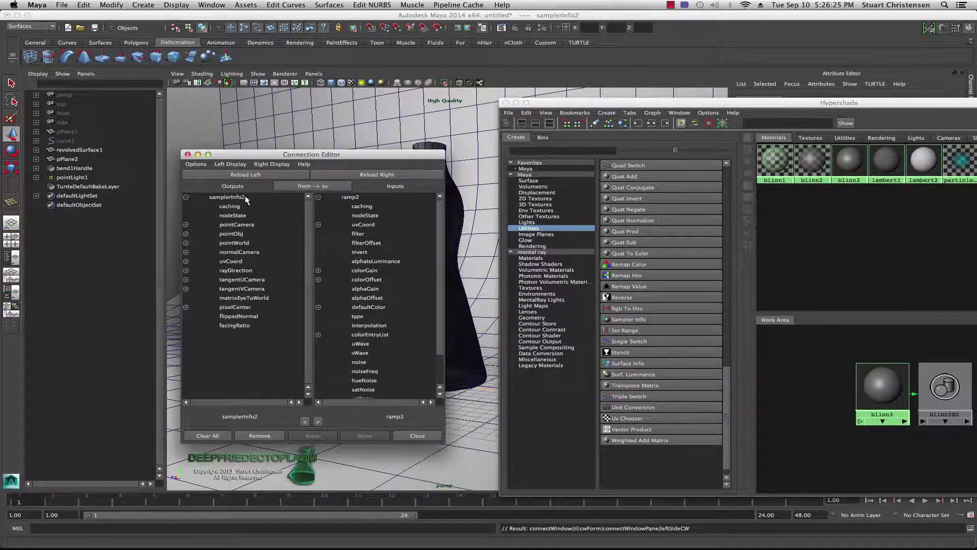
left_click_drag(305, 158, 256, 127)
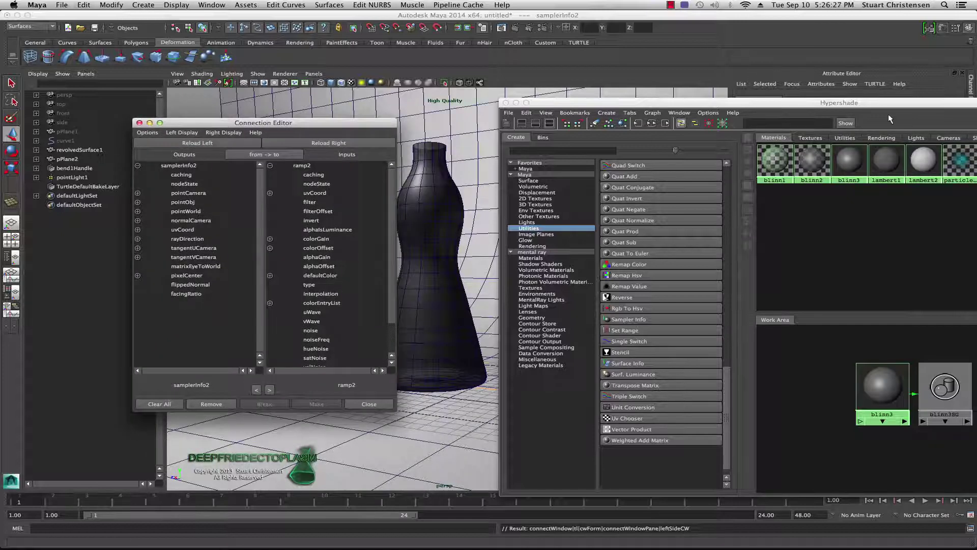
left_click_drag(887, 106, 738, 87)
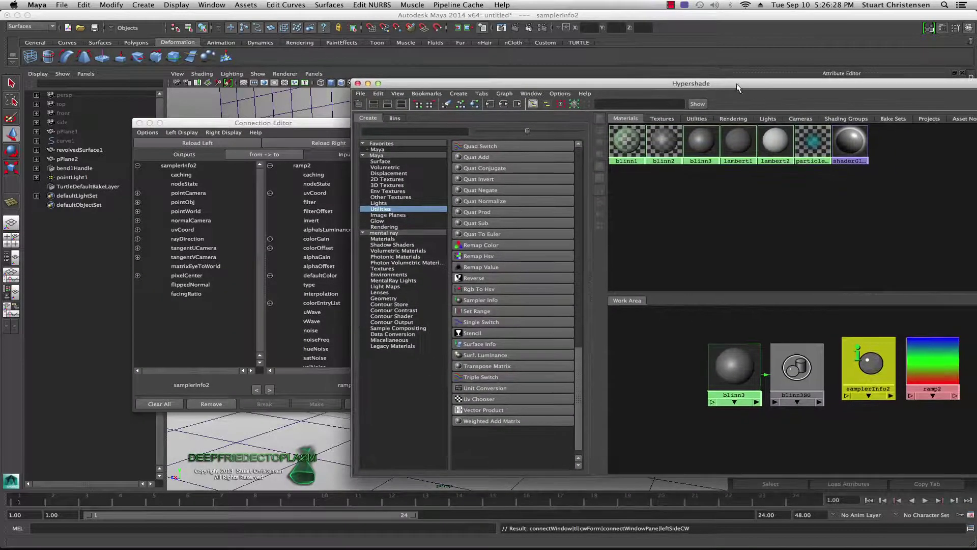
- Swap ramp2 and samplerInfo2 in the Connection Editor and reverse the direction to "to <- from", making samplerInfo2's attributes the outputs
left_click(926, 358)
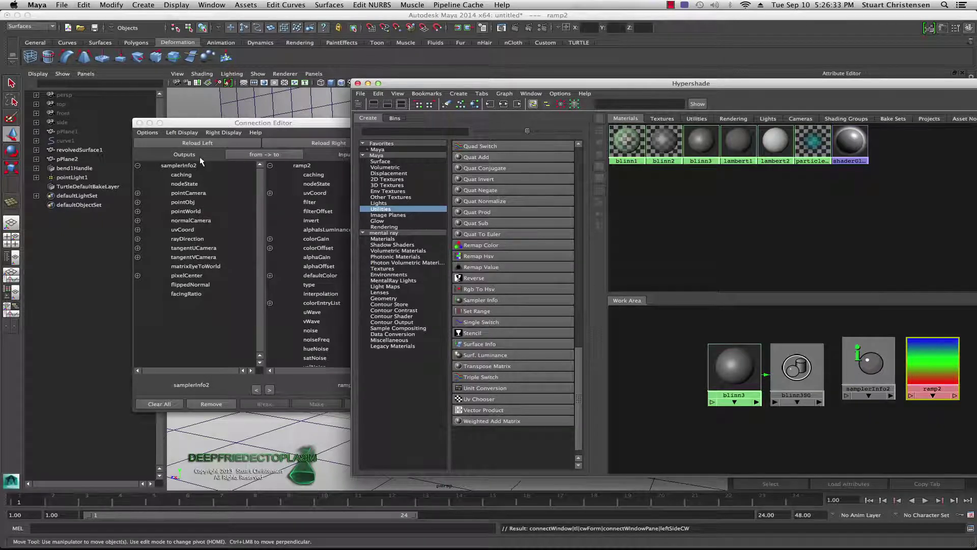
left_click(197, 143)
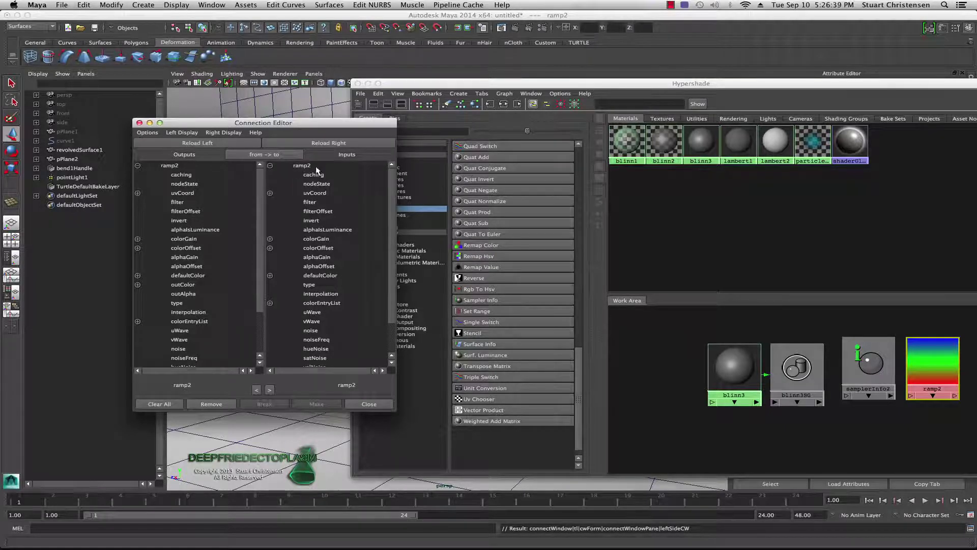
left_click(865, 367)
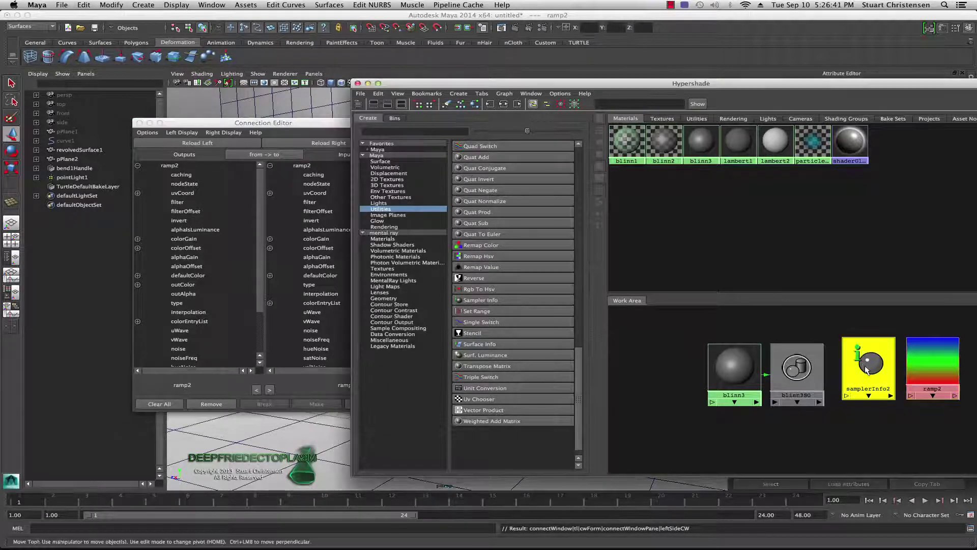
left_click(320, 142)
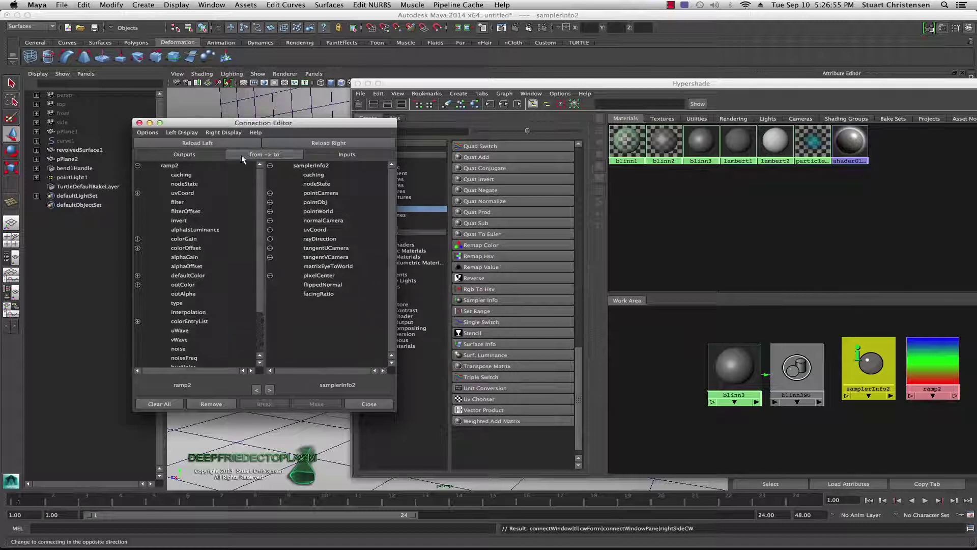
left_click(257, 154)
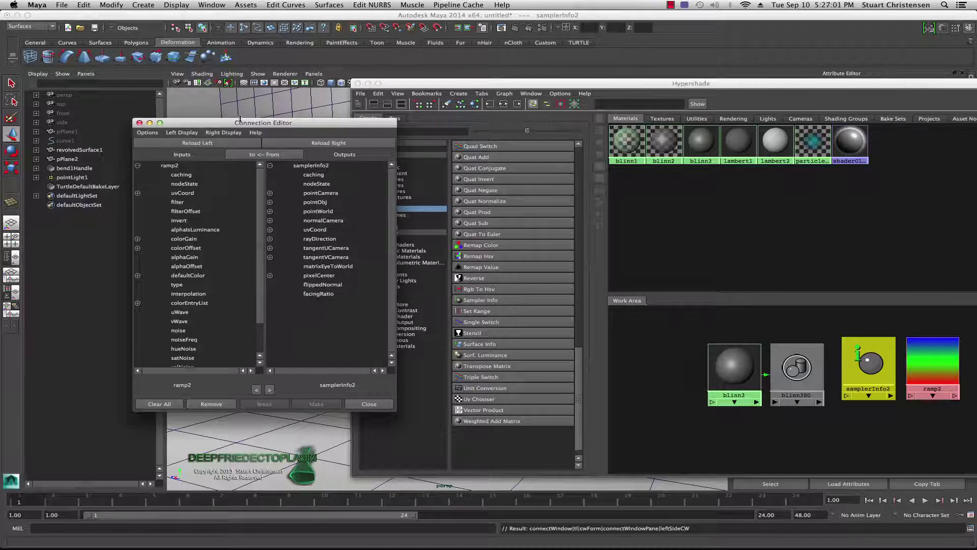
left_click_drag(211, 126, 243, 99)
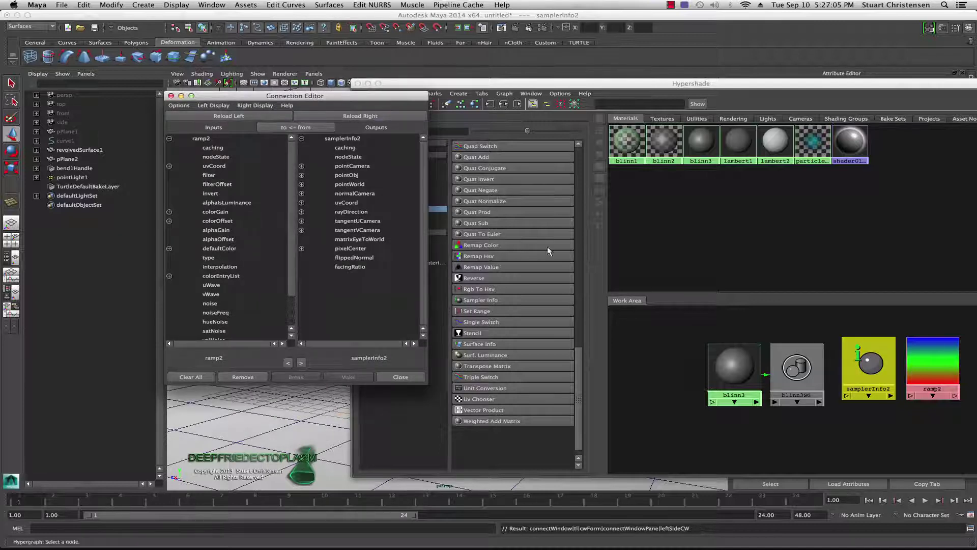
- Reload samplerInfo2 as the outputs side and ramp2 as the inputs side, with the direction set to "from -> to"
left_click(865, 386)
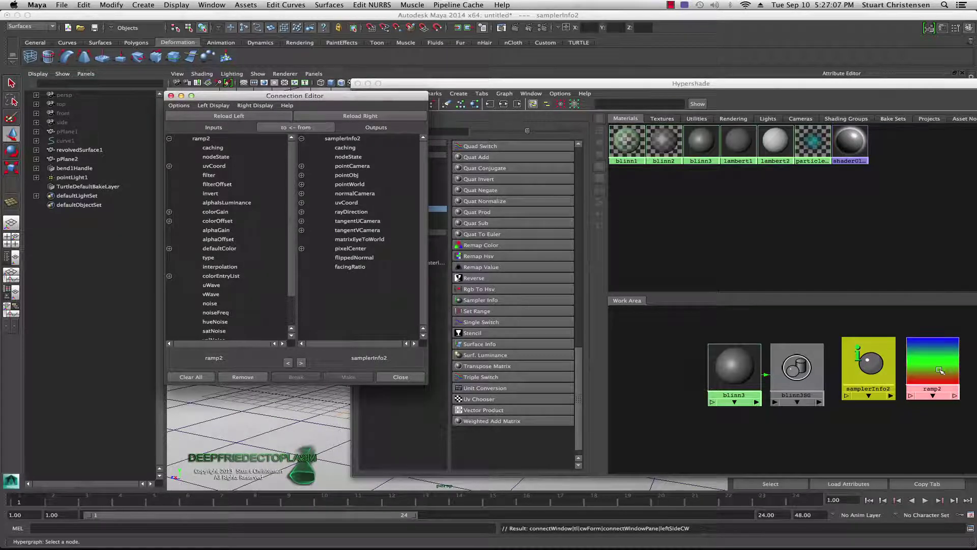
left_click(864, 367)
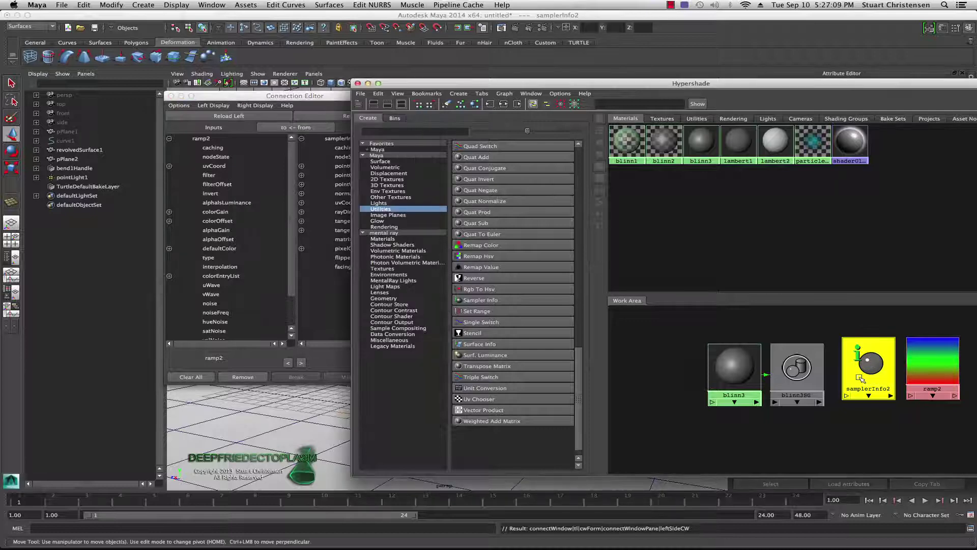
left_click(225, 115)
left_click(226, 116)
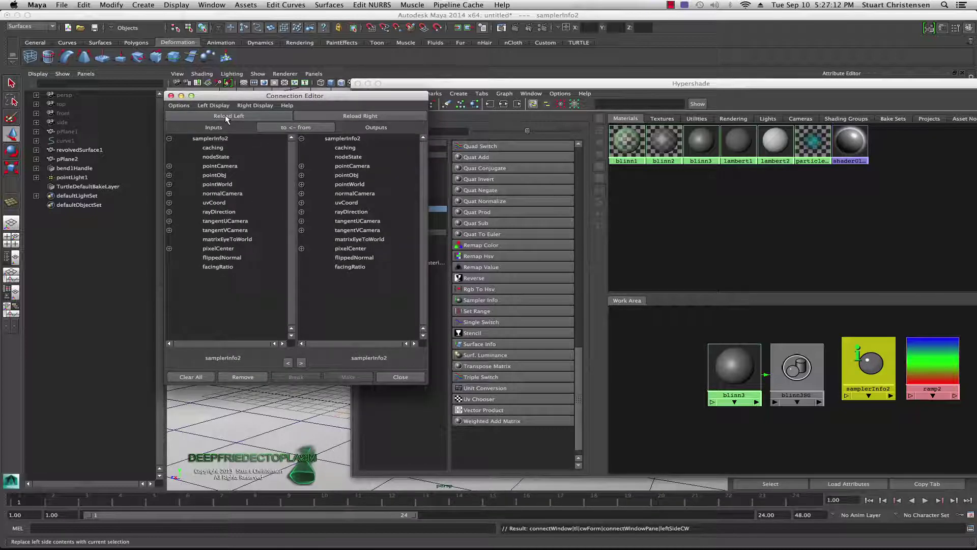
left_click(269, 127)
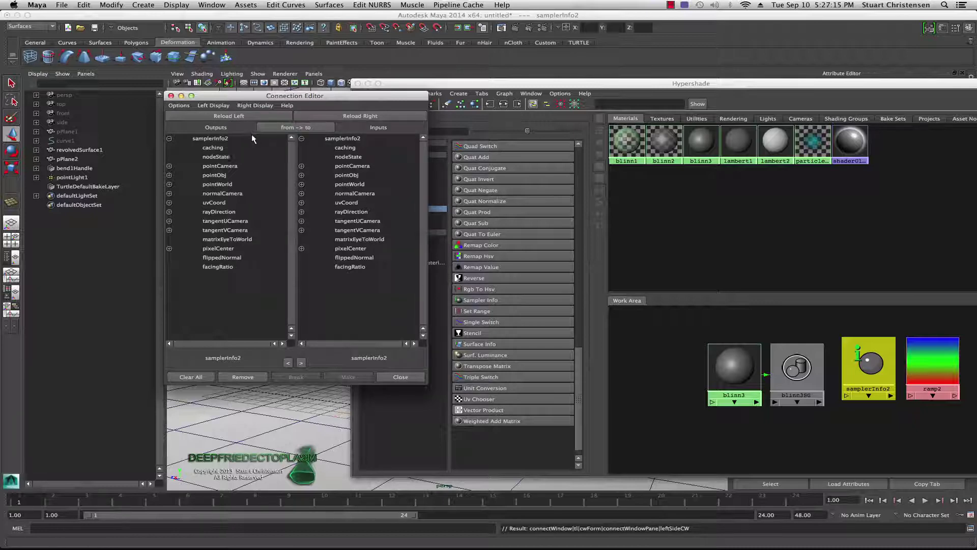
left_click(941, 367)
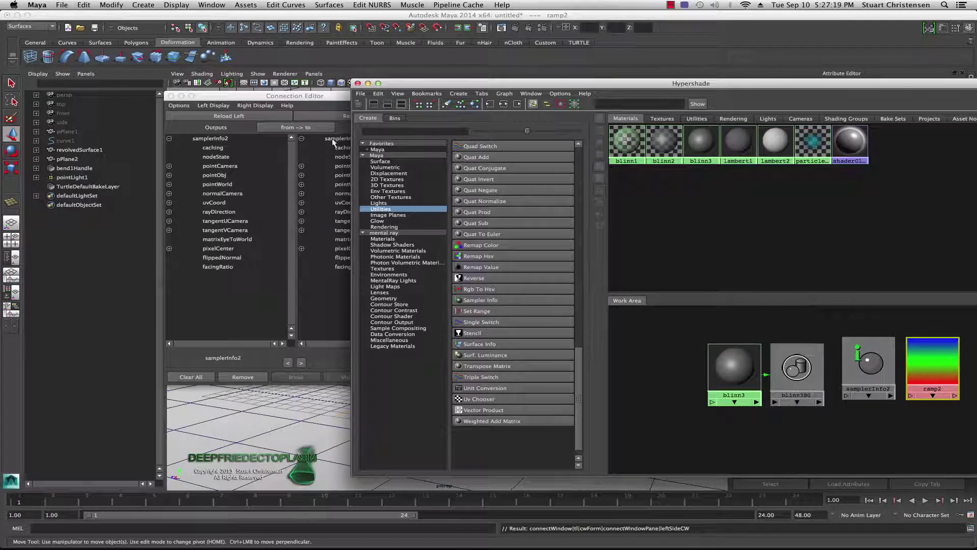
left_click(316, 97)
left_click_drag(316, 97, 269, 102)
left_click(300, 121)
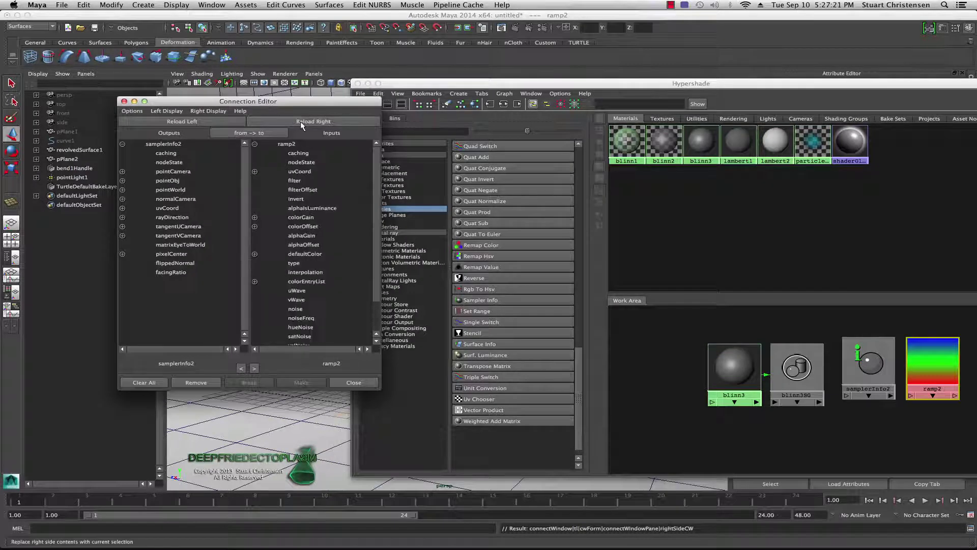
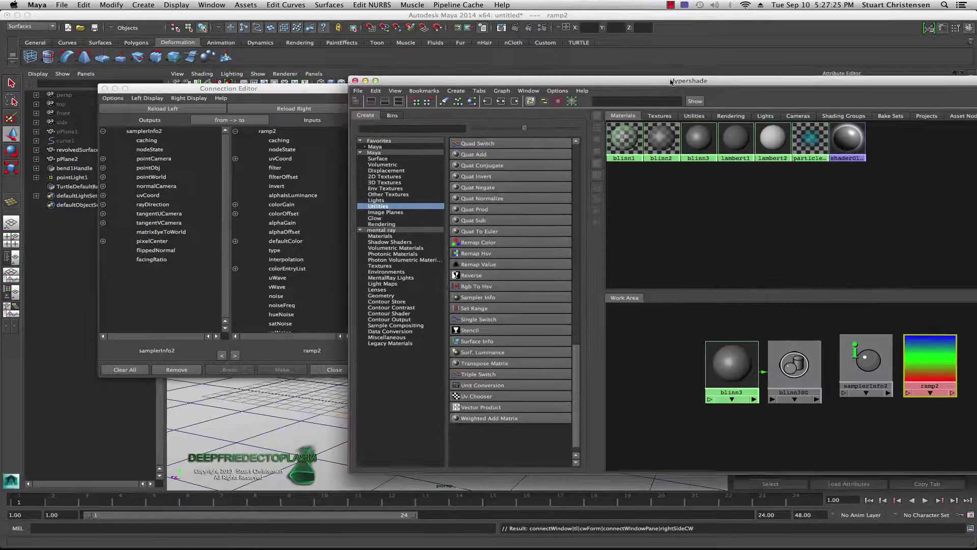
- Connect samplerInfo2's facingRatio to the vCoord input under ramp2's uvCoord, with both windows spaced apart
left_click_drag(326, 90, 256, 64)
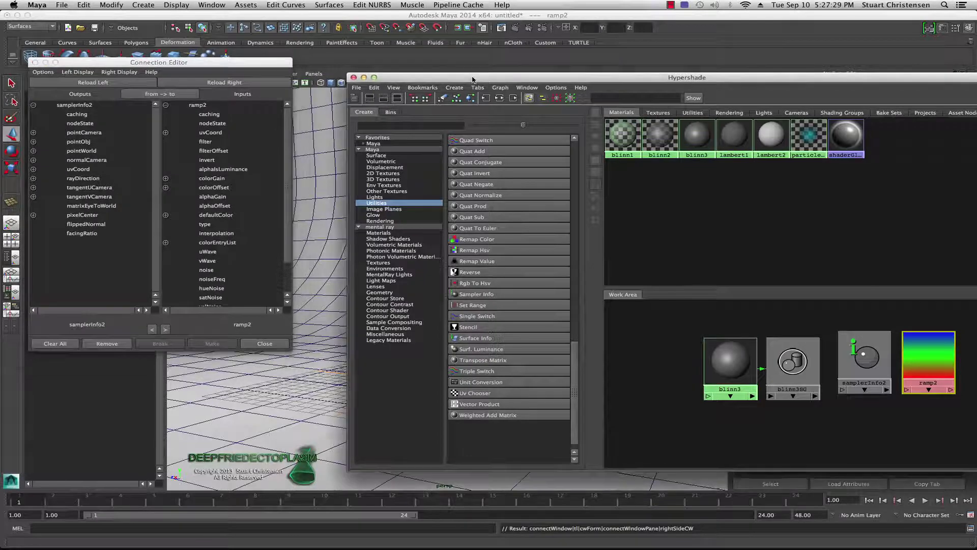
left_click_drag(473, 73, 433, 56)
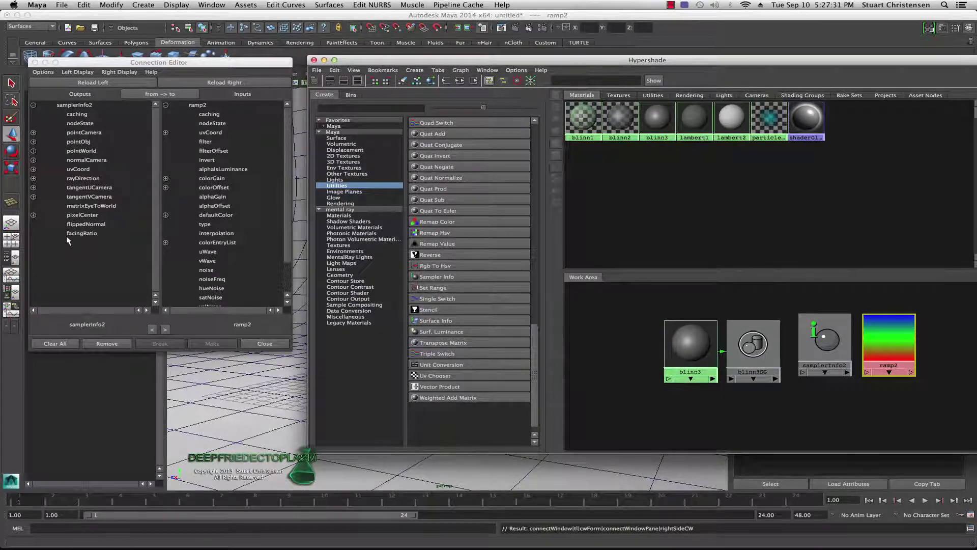
left_click(85, 236)
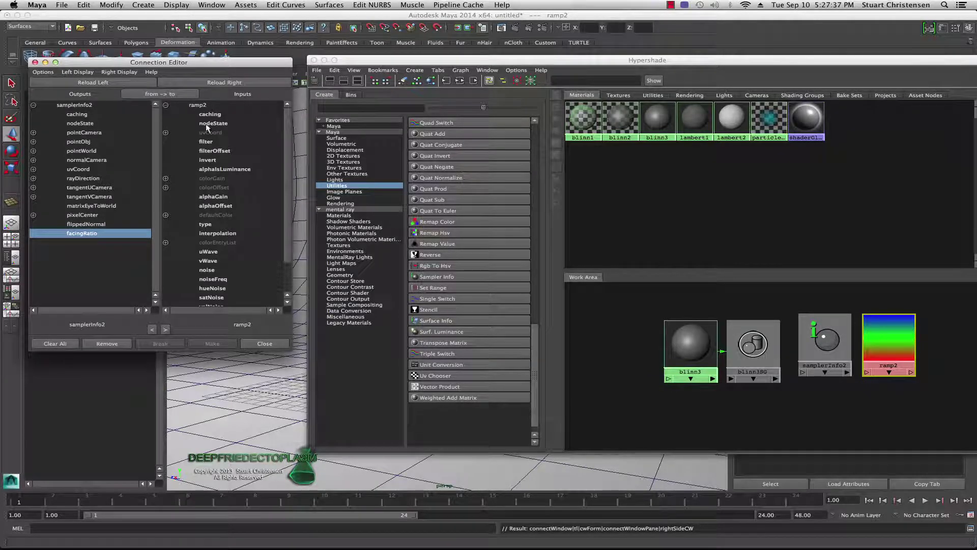
left_click(165, 132)
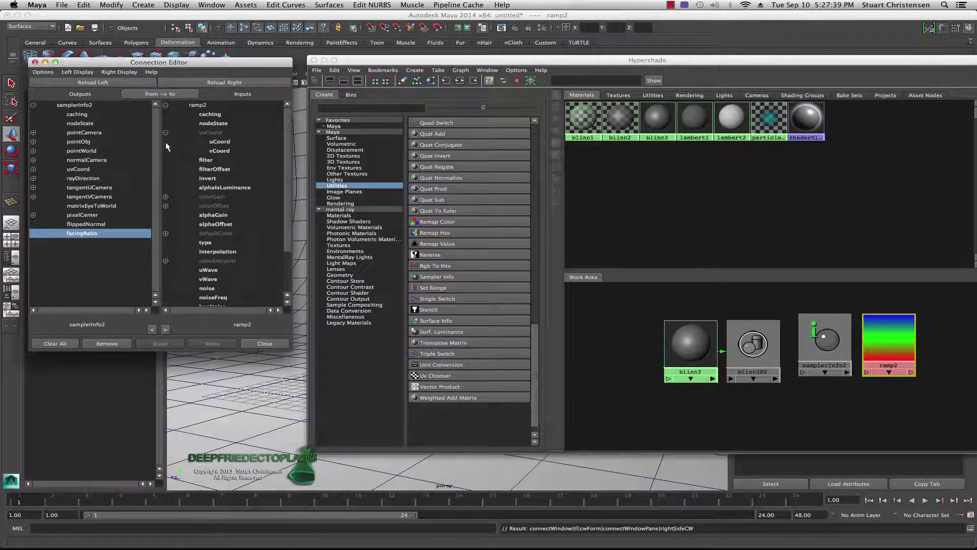
left_click(219, 152)
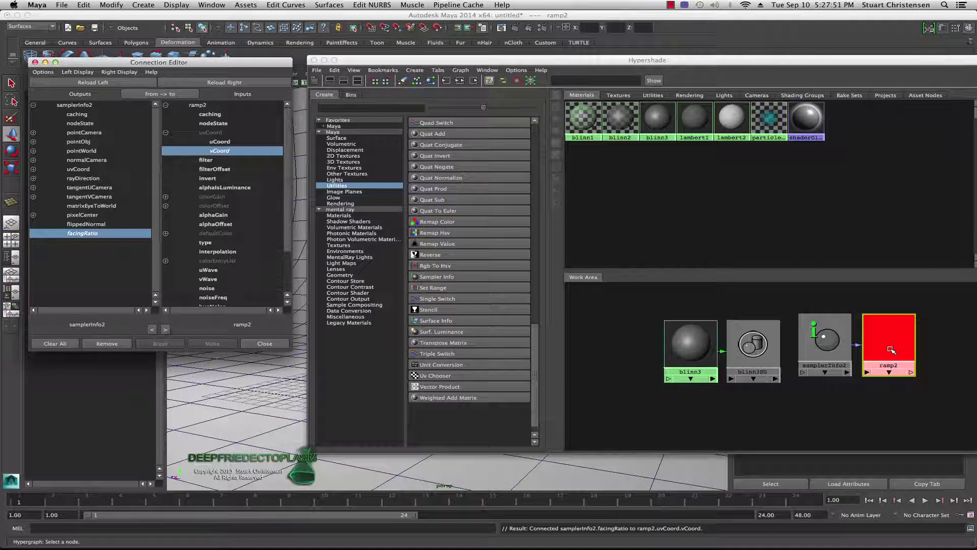
- Connect the ramp2 texture to the transparency input of the blinn3 material
left_click(891, 346)
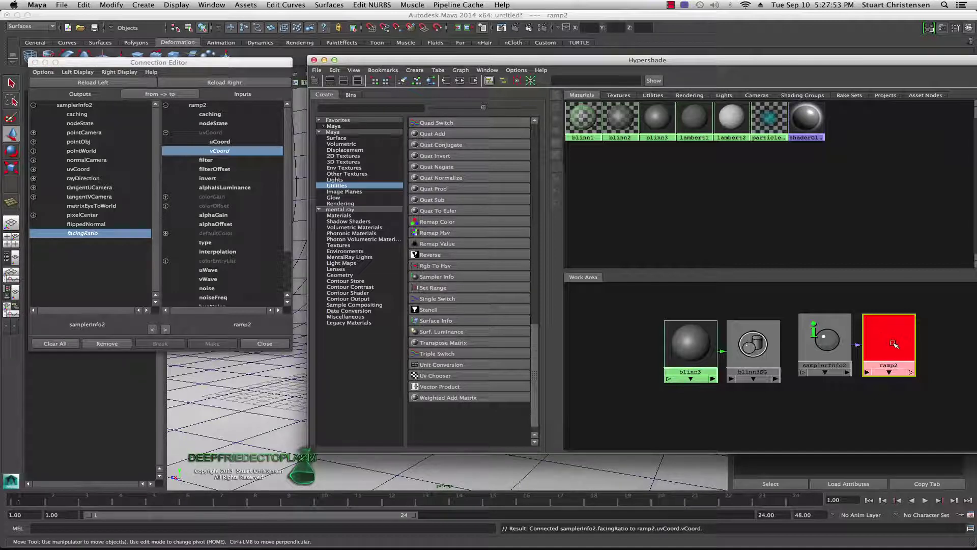
middle_click_drag(888, 346, 687, 338)
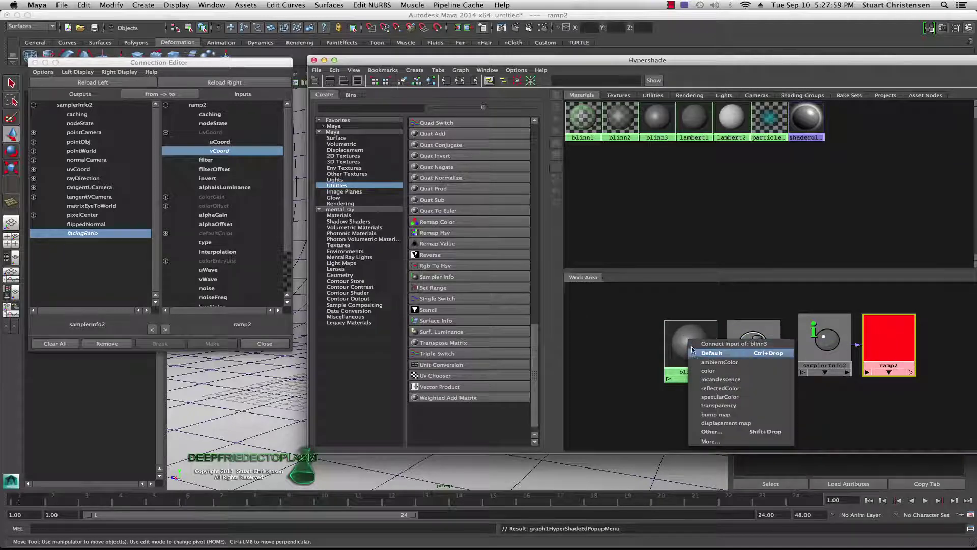
left_click(723, 405)
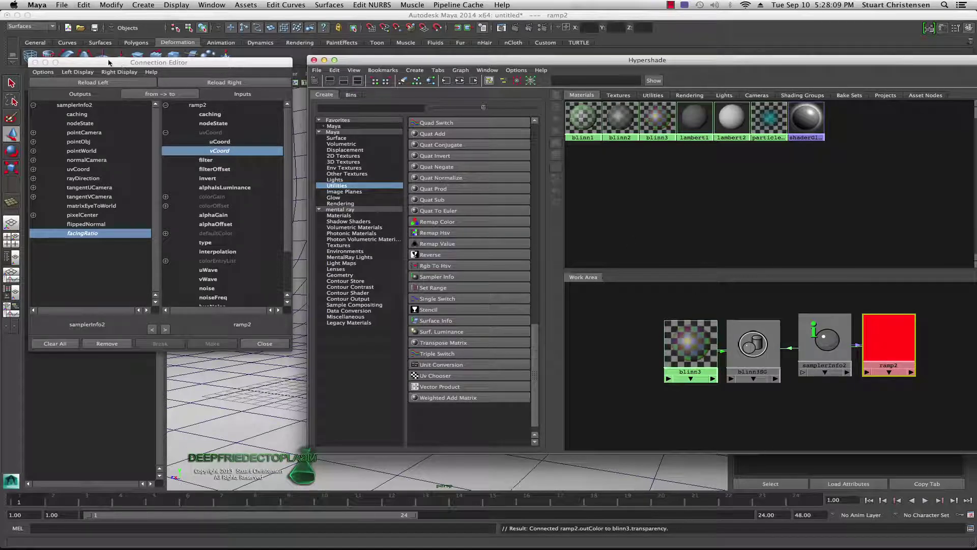
- Close the Connection Editor, then clear the Hypershade from the viewport and select the bottle surface
left_click(34, 62)
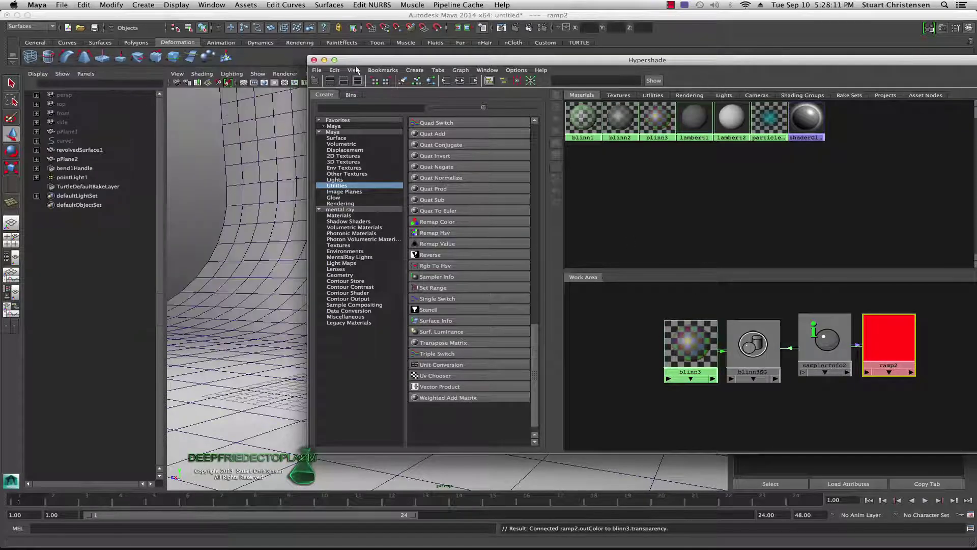
left_click_drag(361, 60, 591, 61)
key("ctrl+a")
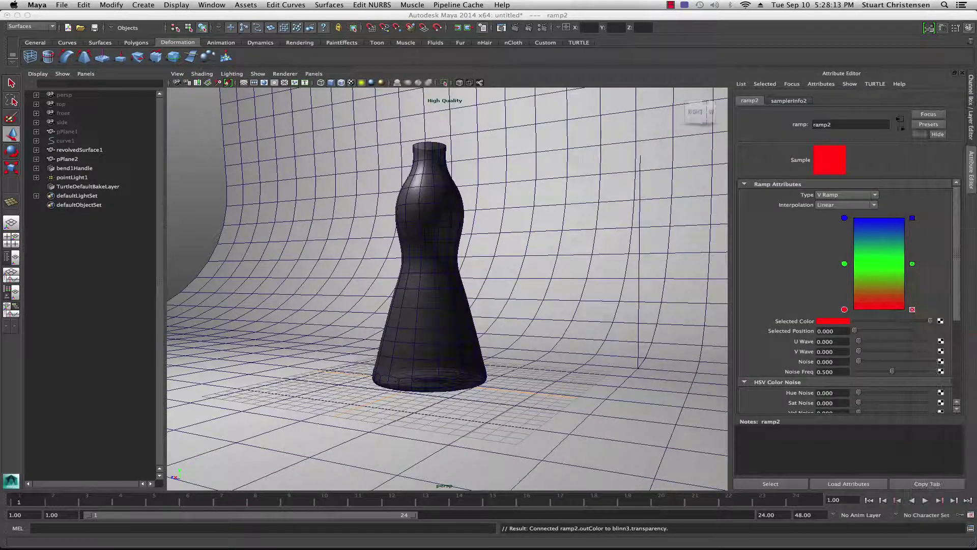
left_click(438, 200)
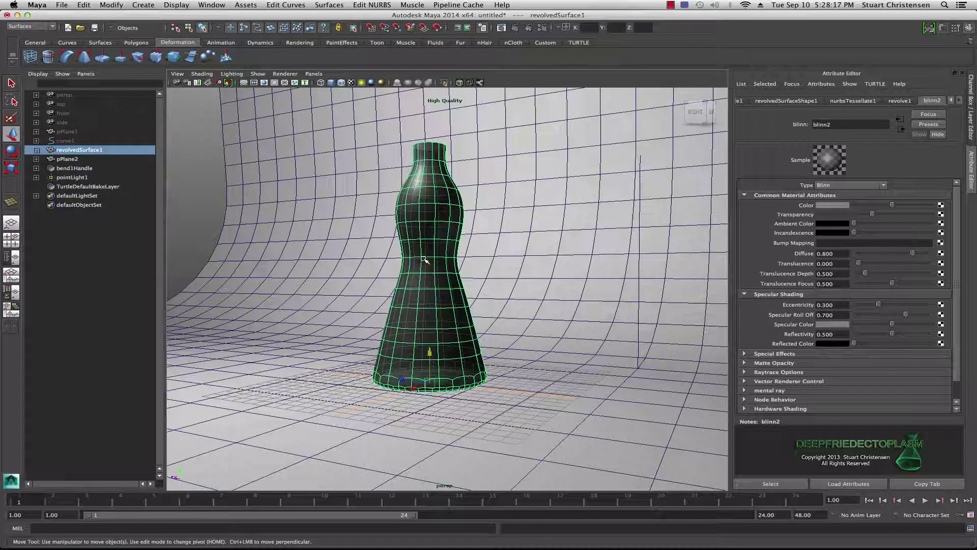
- Assign the blinn3 material to the bottle surface and delete the green middle entry from its transparency ramp
right_click_drag(429, 264, 502, 465)
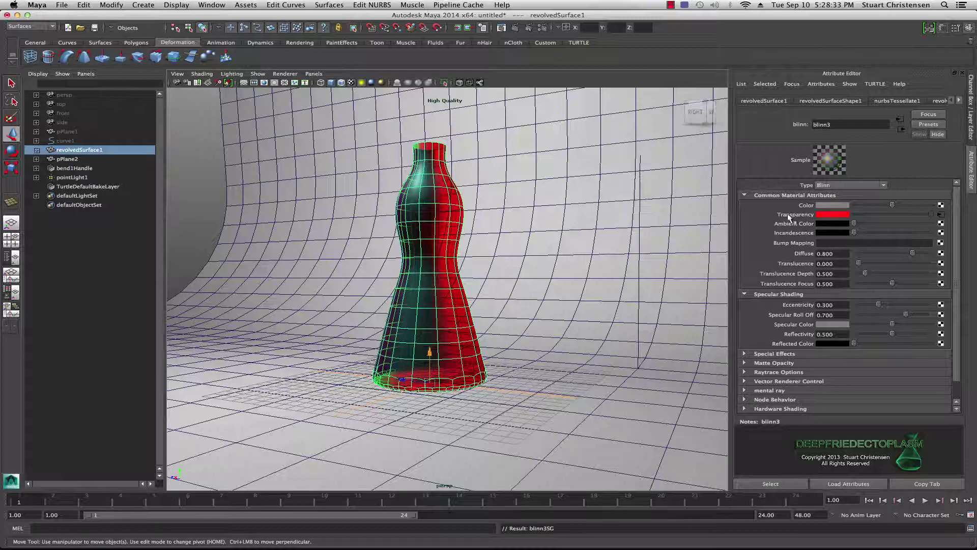
left_click(941, 214)
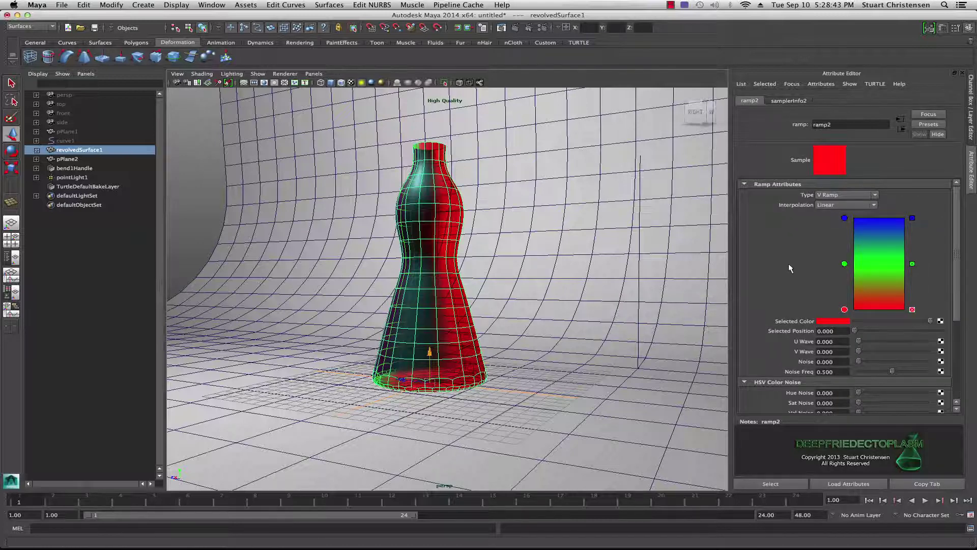
left_click(912, 264)
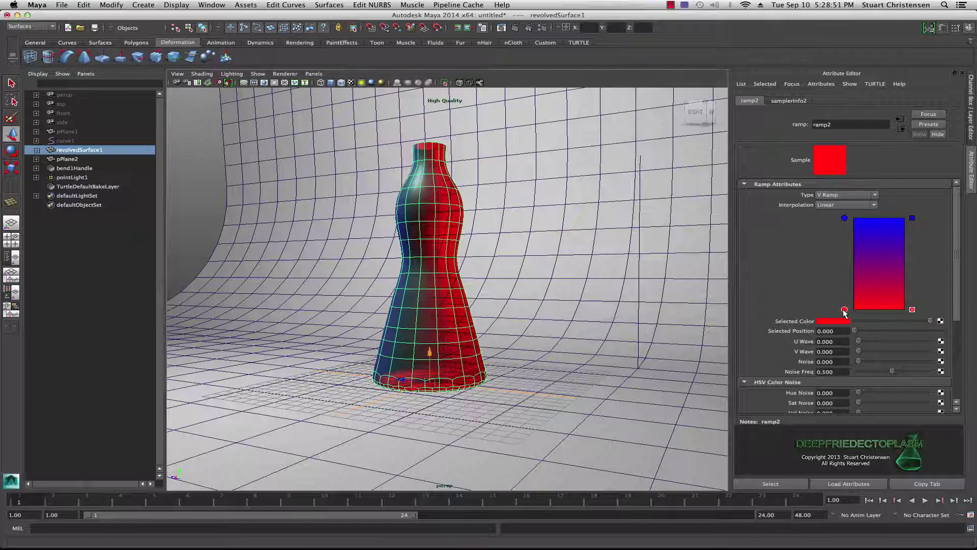
- Set the transparency ramp's bottom entry to black and its top entry to white
left_click(832, 324)
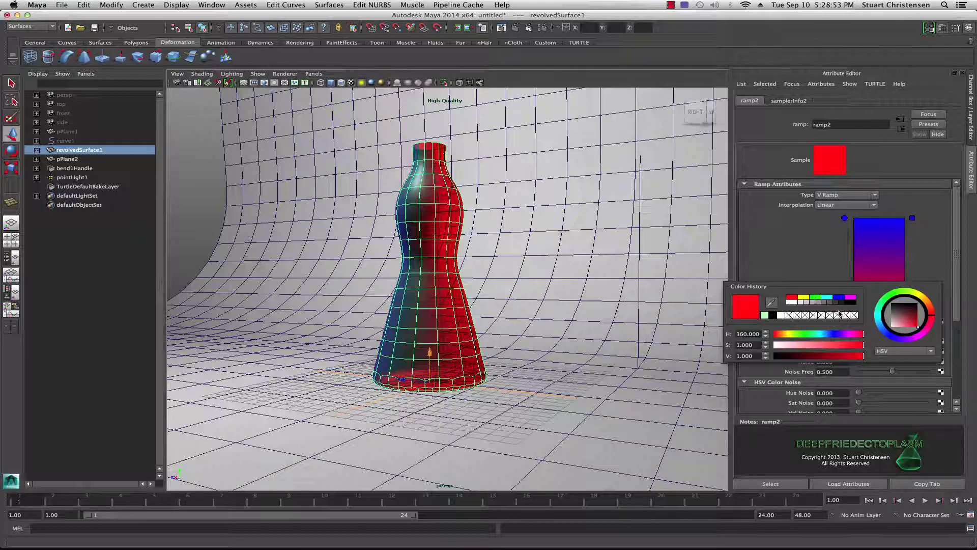
left_click(852, 303)
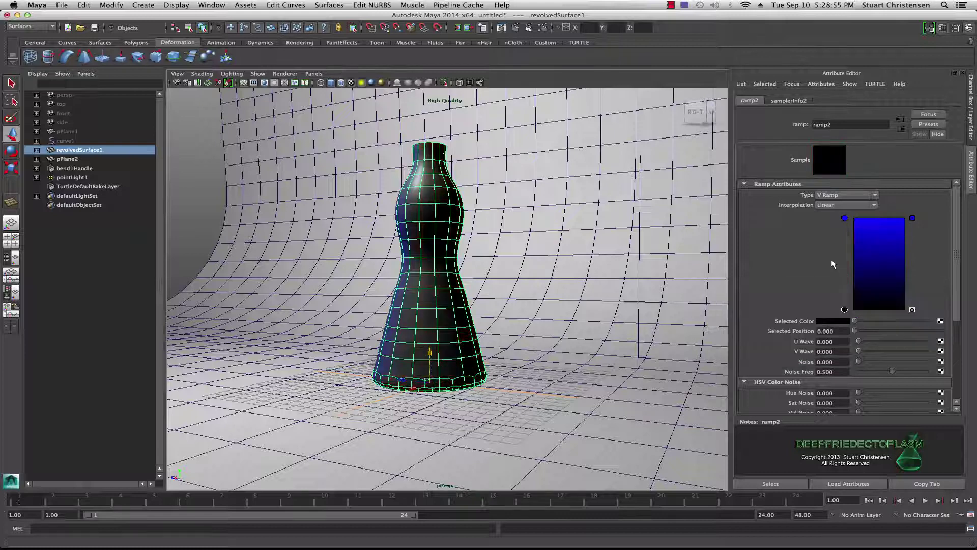
left_click(845, 218)
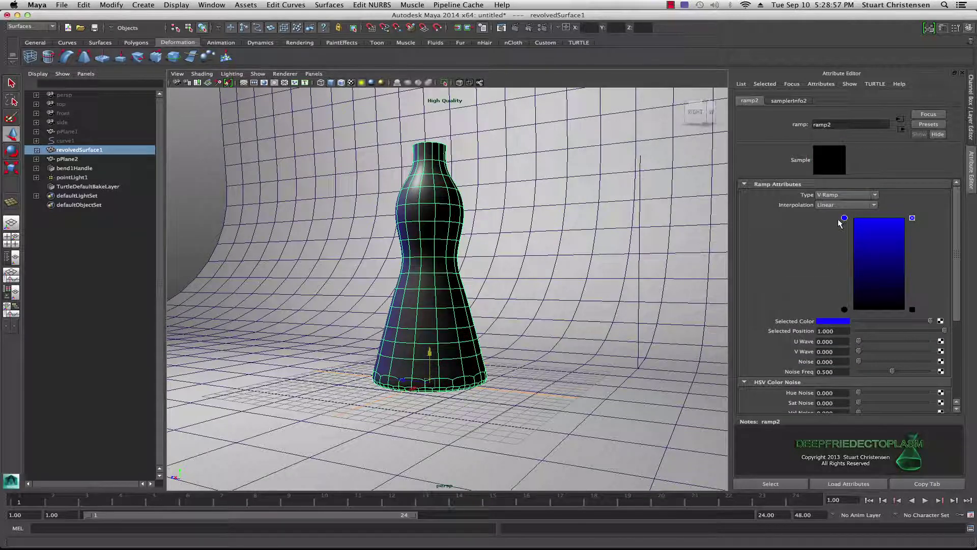
left_click(827, 319)
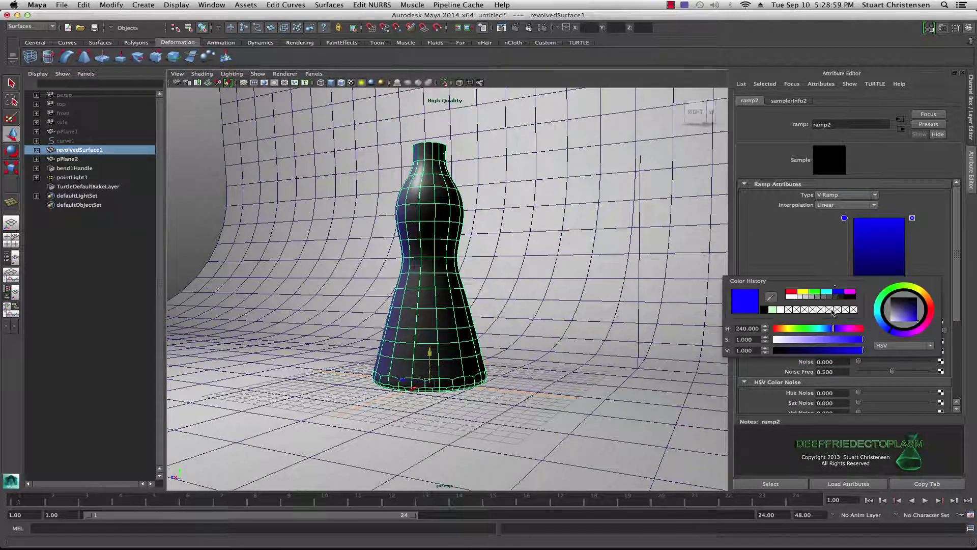
left_click(791, 296)
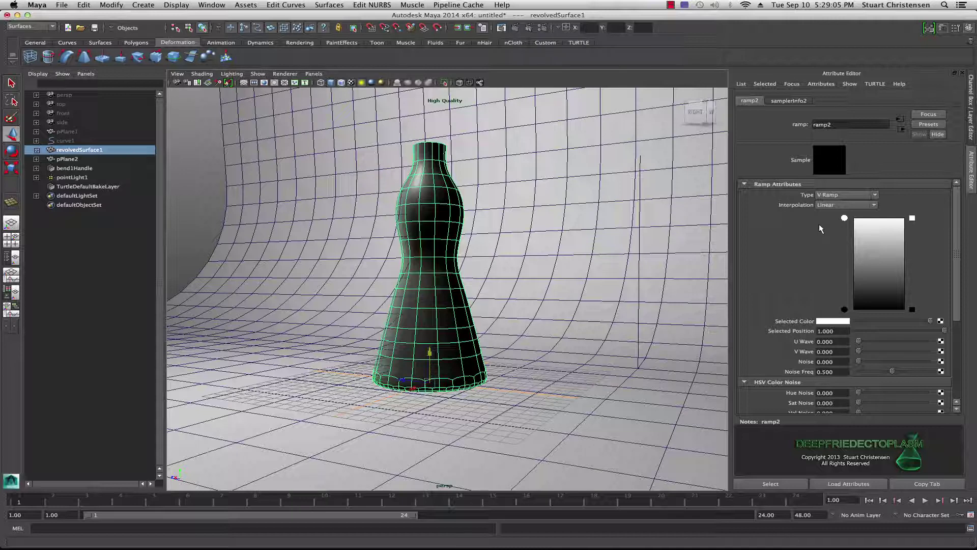
- Compare the stored images in the Render View and render the bottle's new material with mental ray
left_click(425, 276)
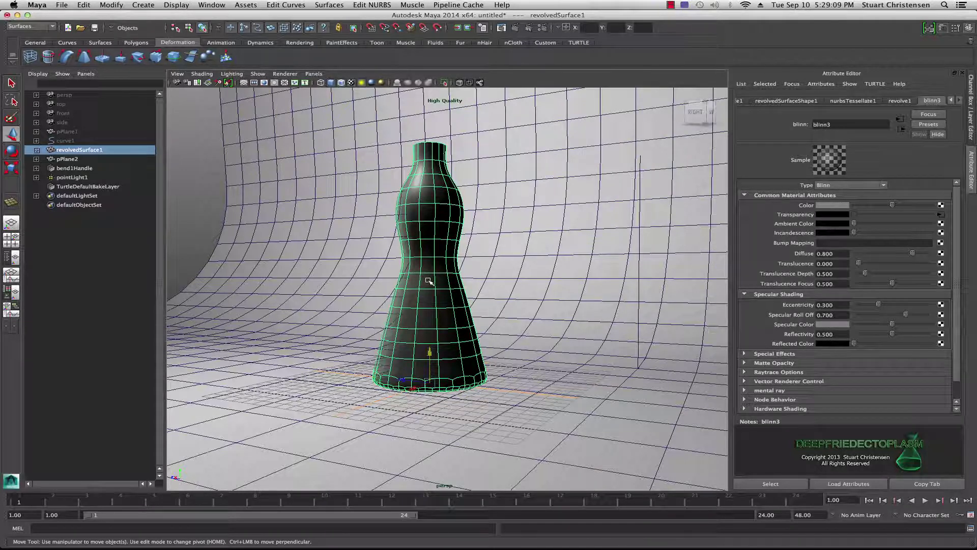
left_click(515, 29)
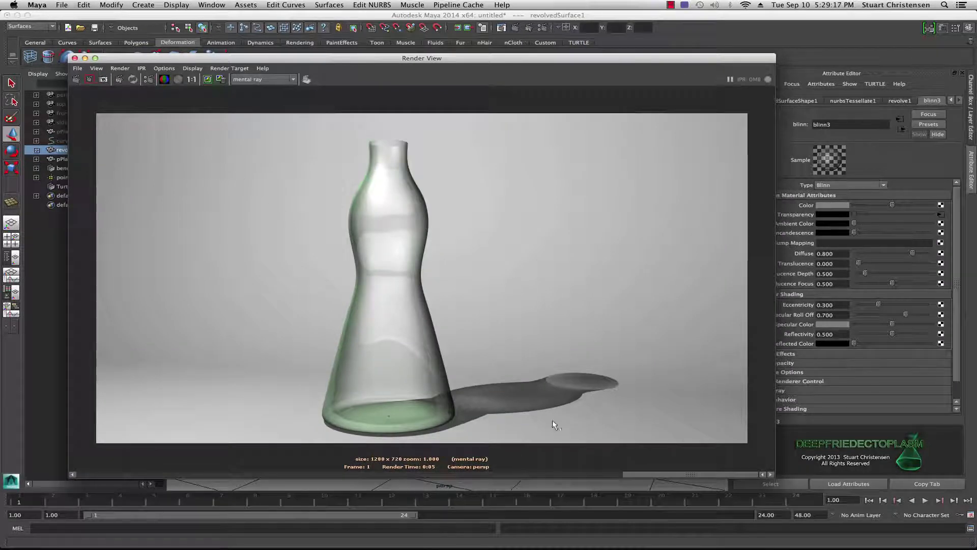
left_click_drag(689, 474, 143, 474)
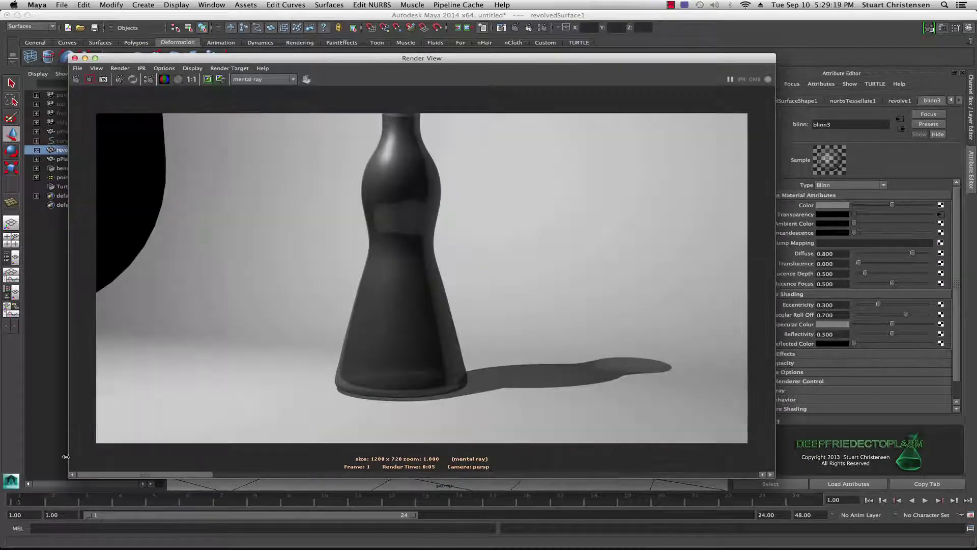
mouse_move(173, 61)
left_mouse_down()
mouse_move(377, 286)
mouse_move(534, 435)
mouse_move(142, 44)
mouse_move(178, 60)
left_mouse_up()
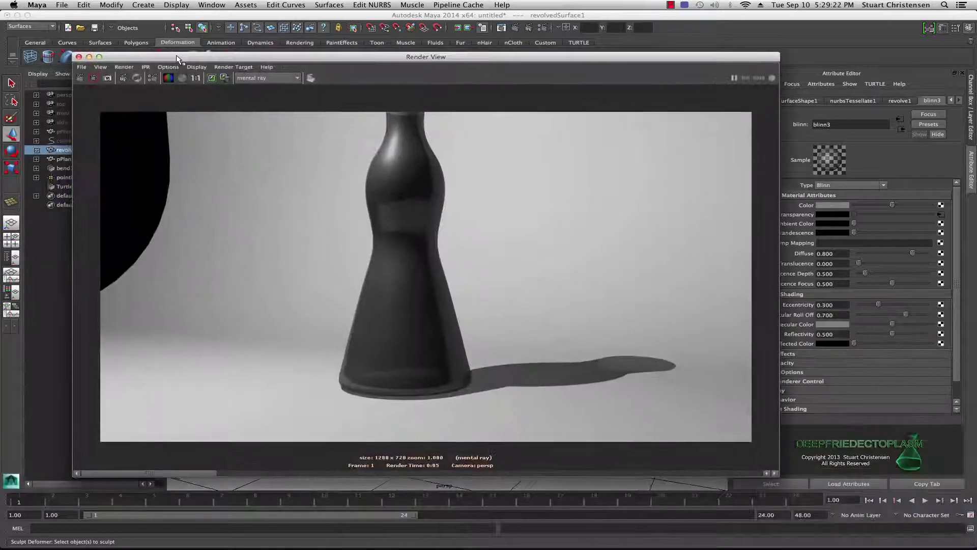
left_click(80, 77)
left_click_drag(326, 58, 331, 53)
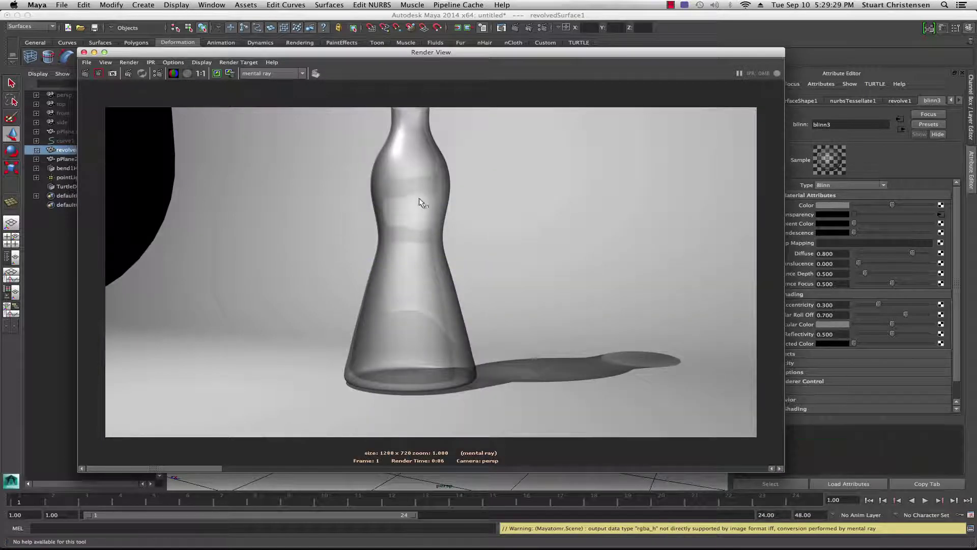
- Reframe the perspective view so the whole bottle fits in the image and render it again with mental ray
left_click_drag(319, 52, 590, 70)
left_click_drag(362, 69, 203, 71)
key("ctrl+a")
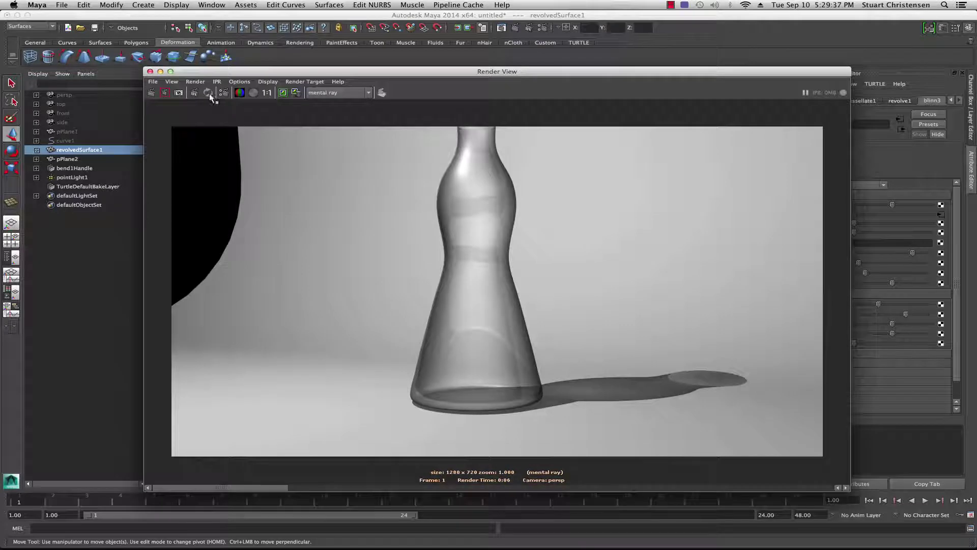
left_click(152, 93)
left_click_drag(396, 70, 331, 56)
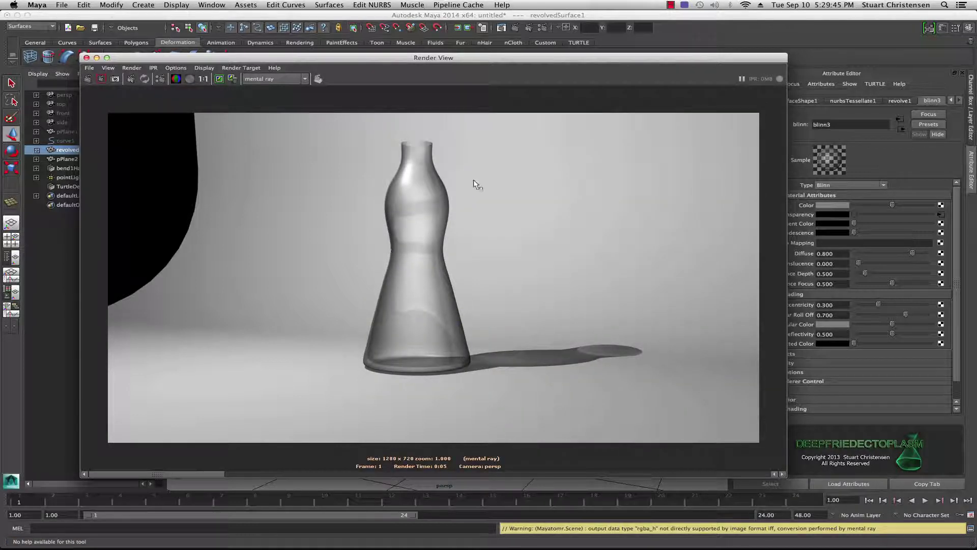
- Start an IPR render of the region around the bottle and open the ramp2 texture driving the blinn3 transparency
left_click_drag(597, 61, 535, 68)
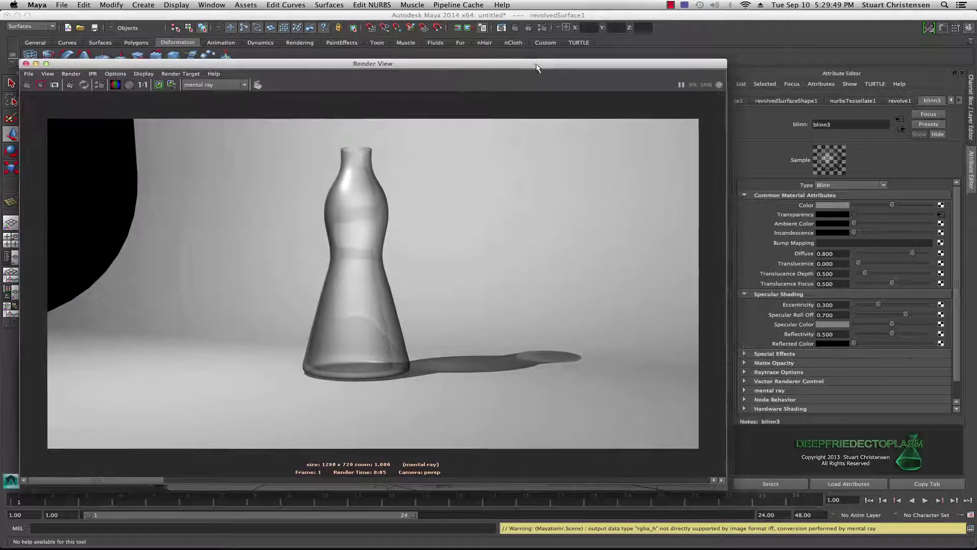
left_click(70, 85)
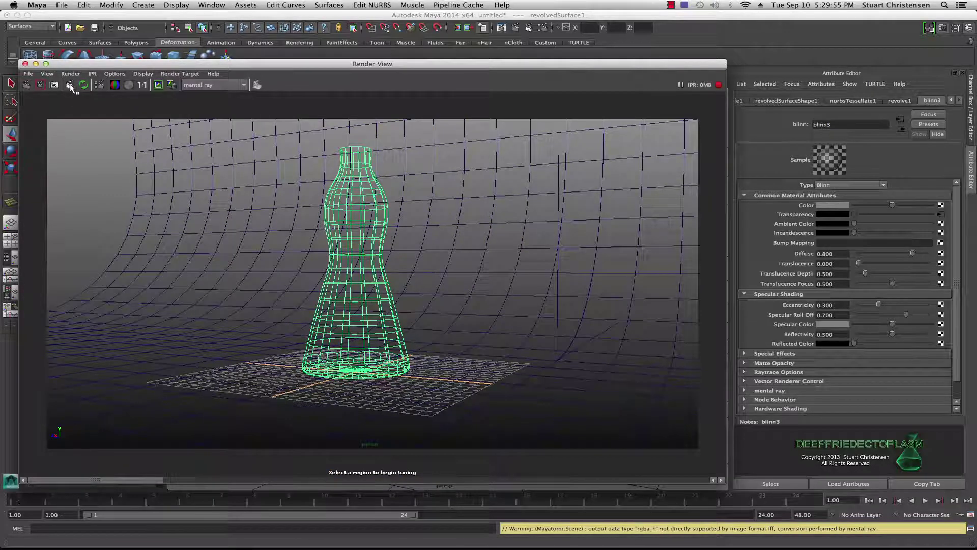
left_click_drag(286, 131, 464, 409)
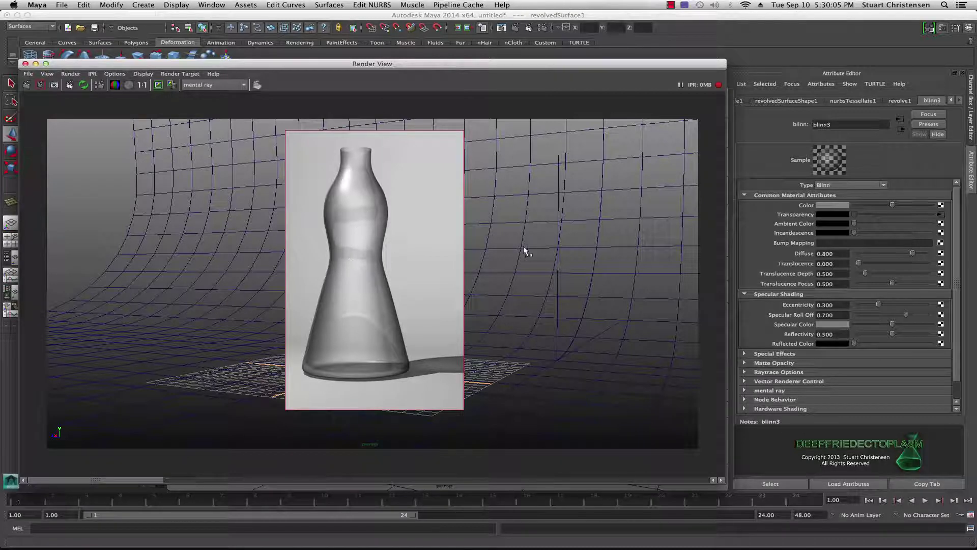
left_click(941, 214)
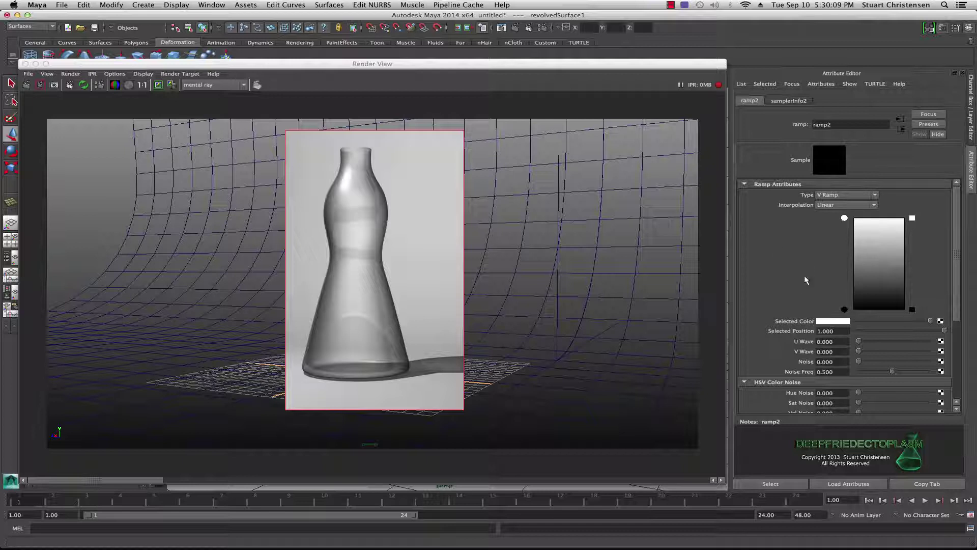
- Try a sharper ramp transition with white at 0.555 and black at 0.450, and return the entries to 1.000 and 0.000
left_click_drag(844, 218, 845, 251)
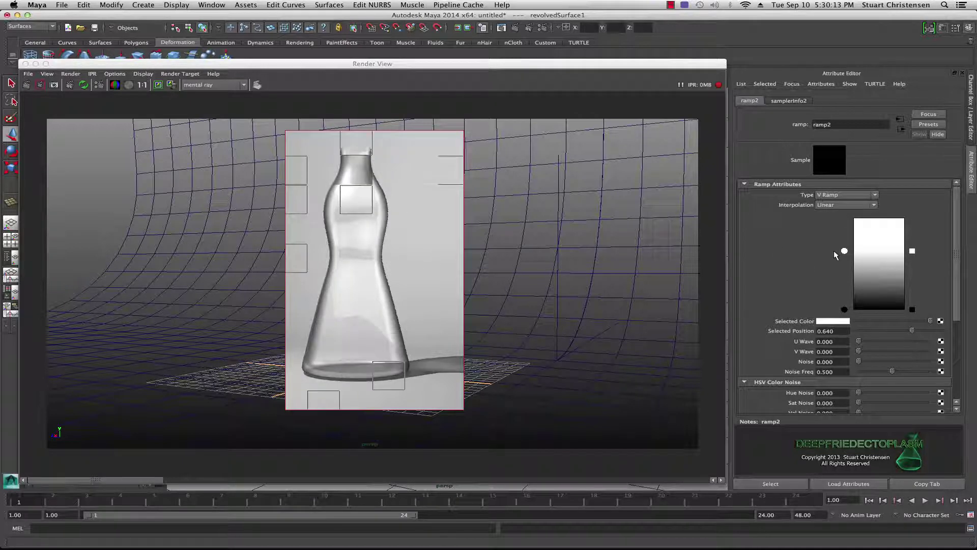
left_click_drag(845, 310, 845, 277)
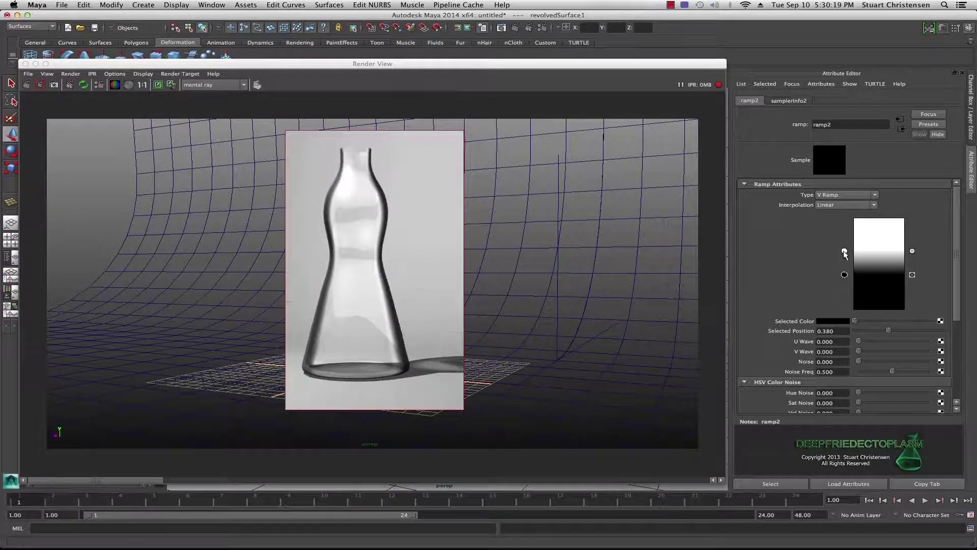
left_click_drag(845, 251, 844, 259)
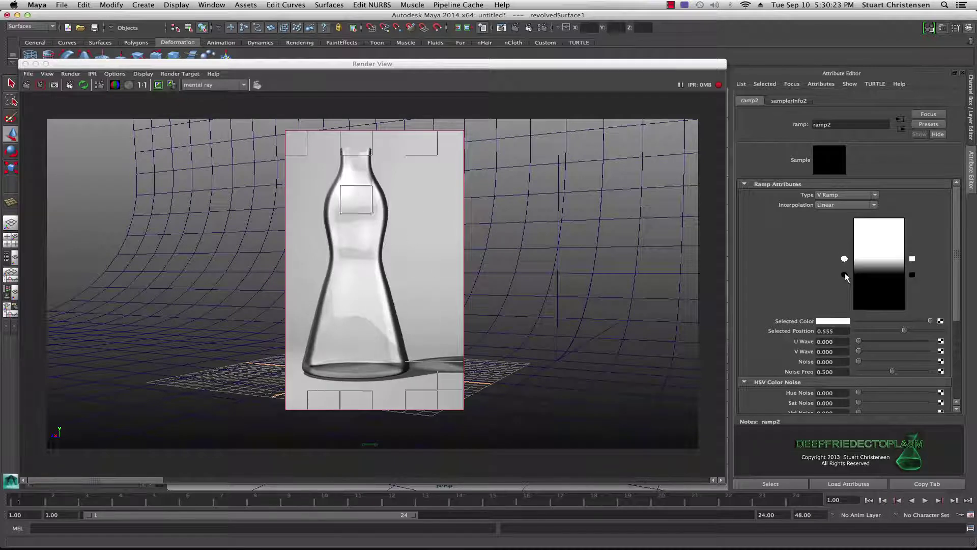
left_click(844, 275)
left_click_drag(845, 275, 845, 268)
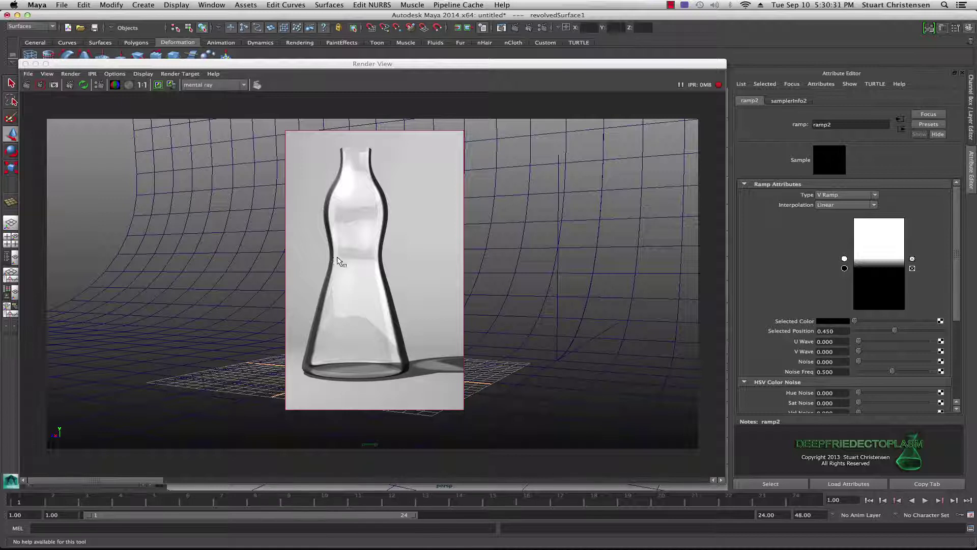
left_click_drag(845, 270, 849, 313)
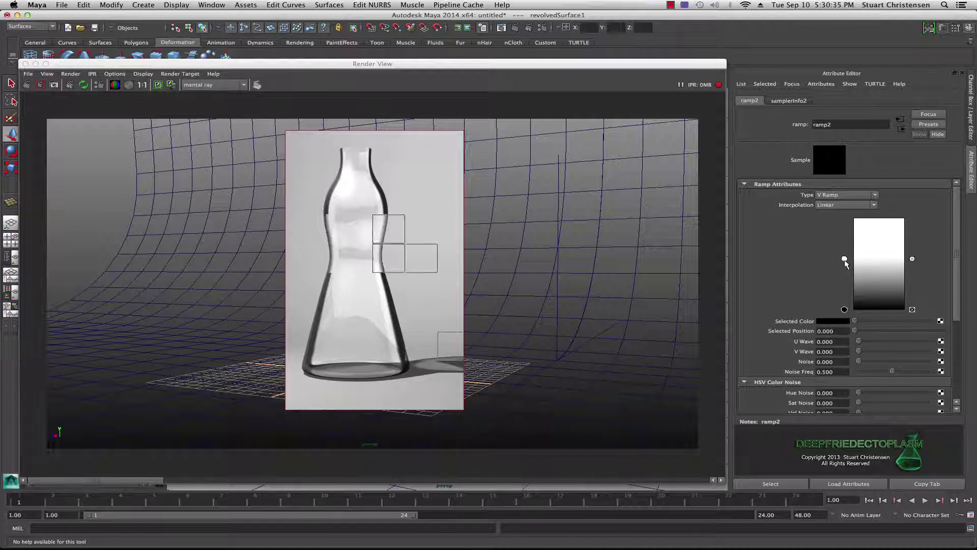
left_click_drag(844, 259, 845, 218)
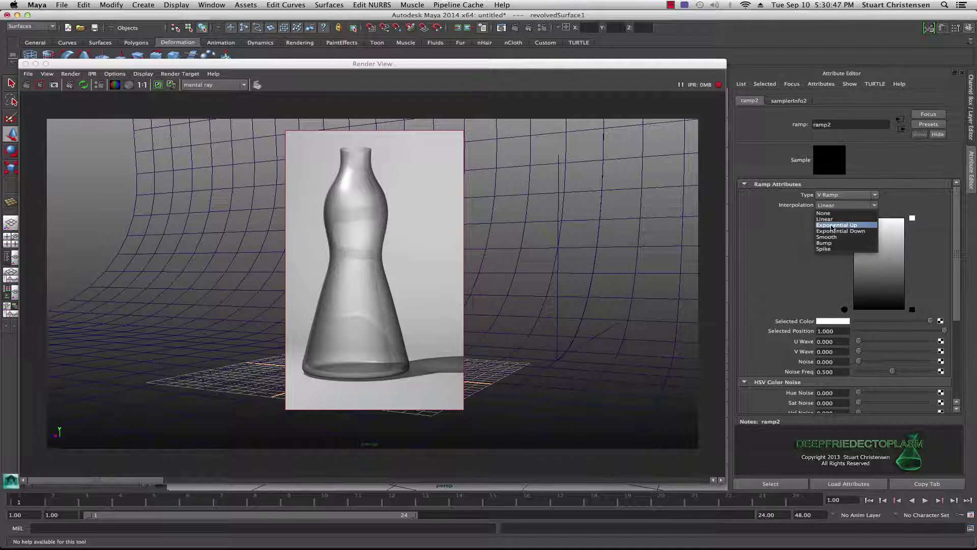
- Try the ramp's Exponential Up interpolation and settle on Exponential Down
left_click(839, 225)
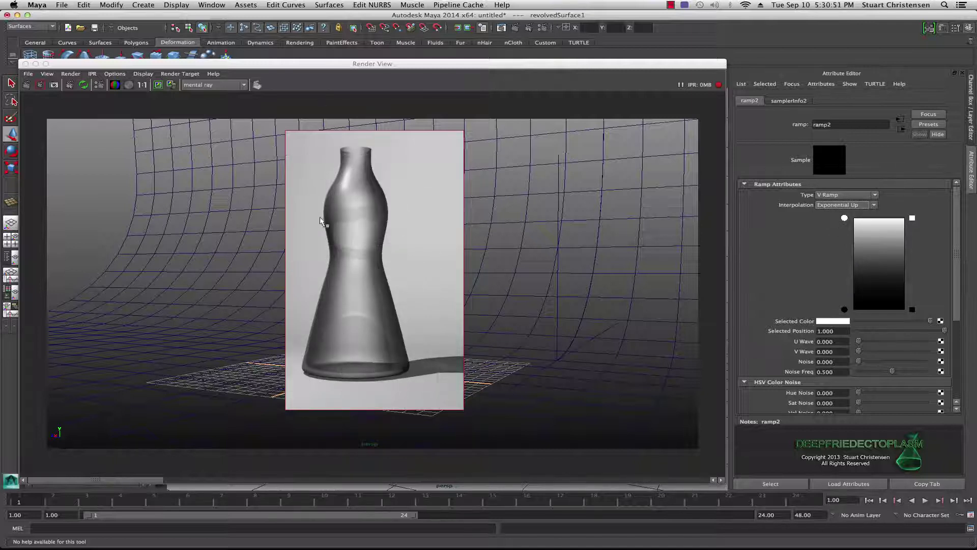
left_click(874, 205)
left_click(834, 232)
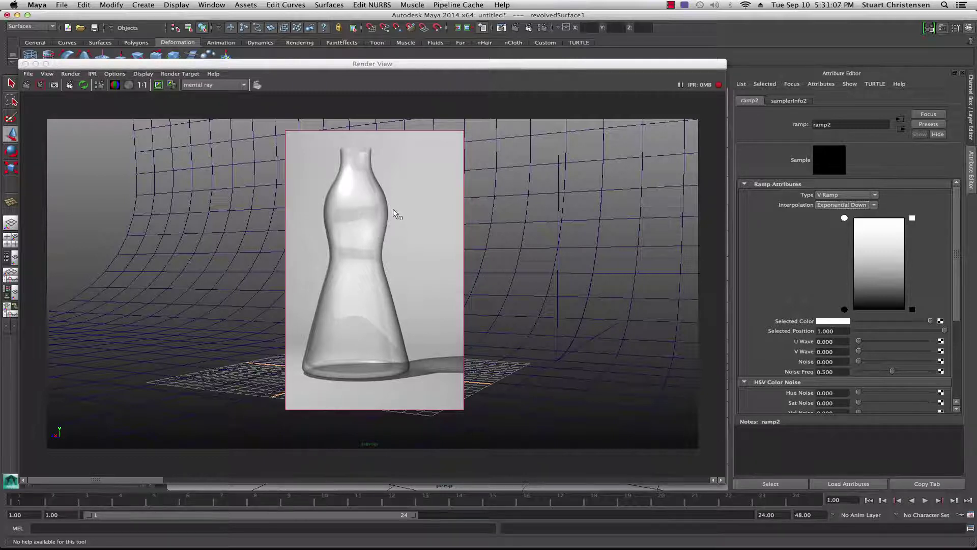
- Set the blinn3 color to a pale aqua green with hue 161.565, saturation 0.255 and value 0.941, and bring the IPR preview back into view
left_click_drag(322, 71, 558, 262)
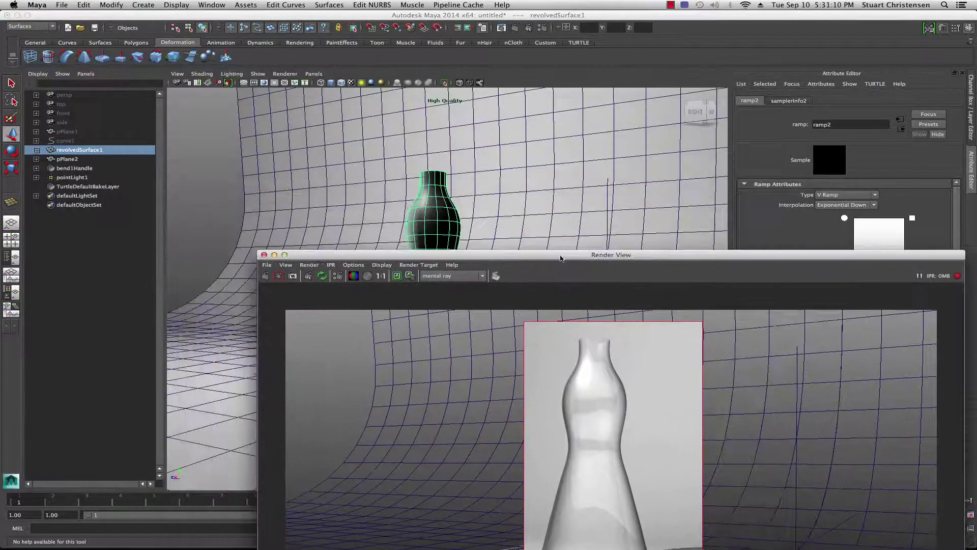
left_click(434, 209)
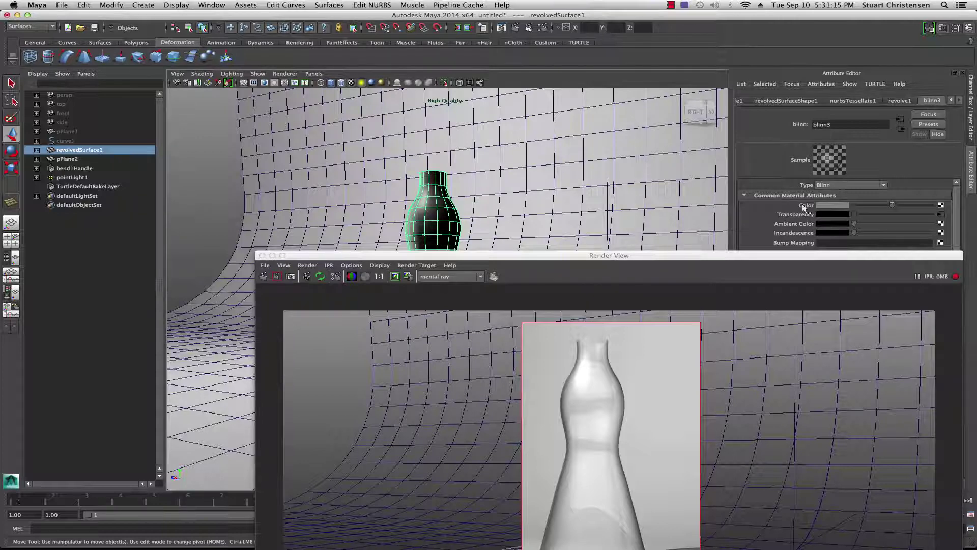
left_click(828, 206)
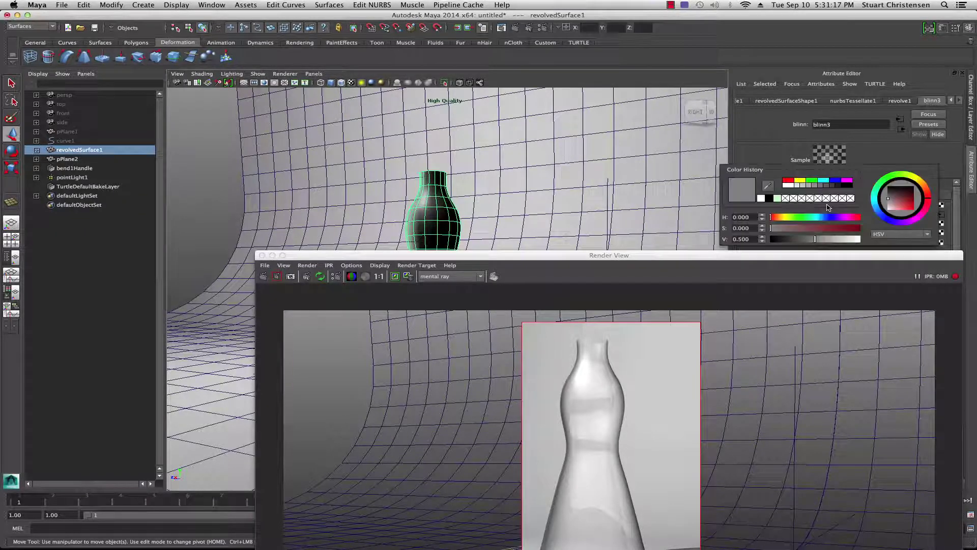
left_click(877, 194)
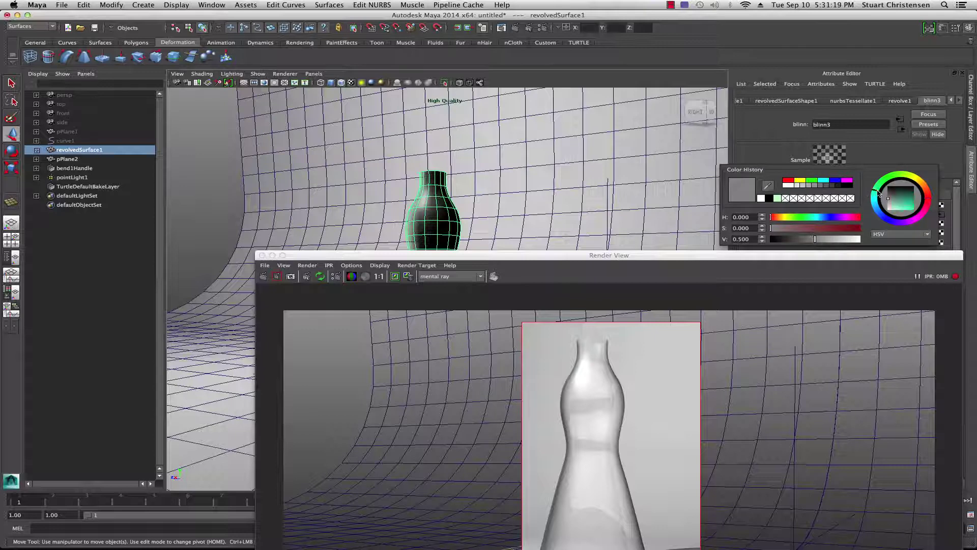
left_click(896, 210)
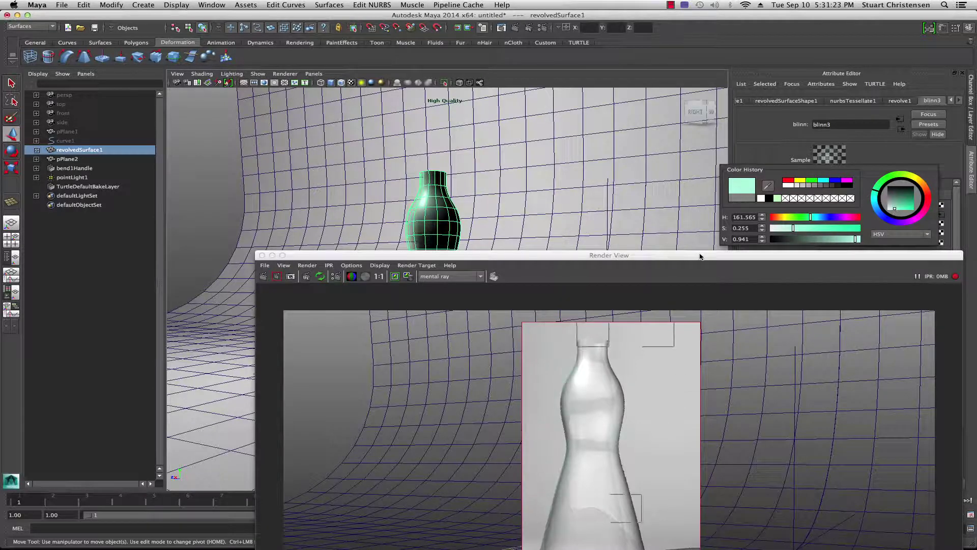
left_click_drag(700, 256, 485, 80)
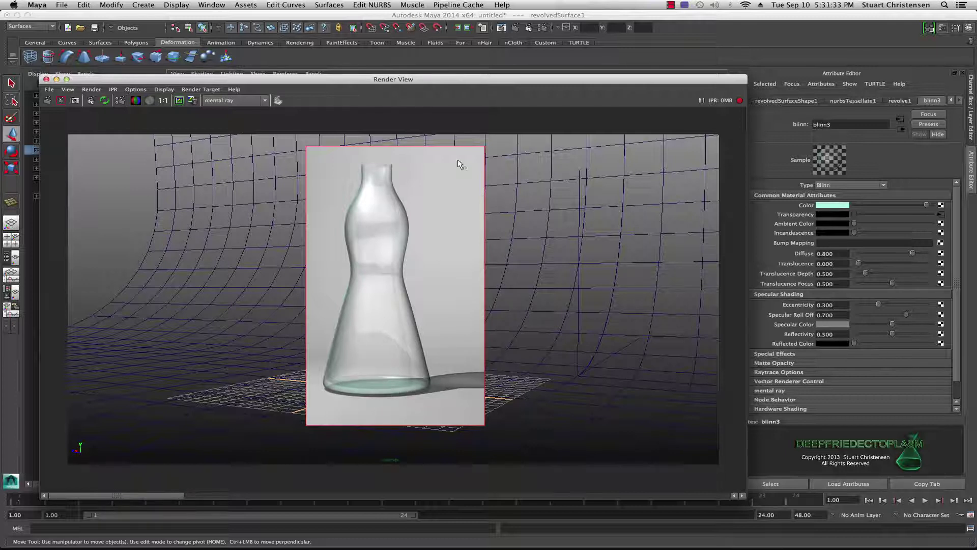
- Render the full frame of the tinted glass bottle with mental ray and keep the result in view
left_click_drag(343, 81, 382, 64)
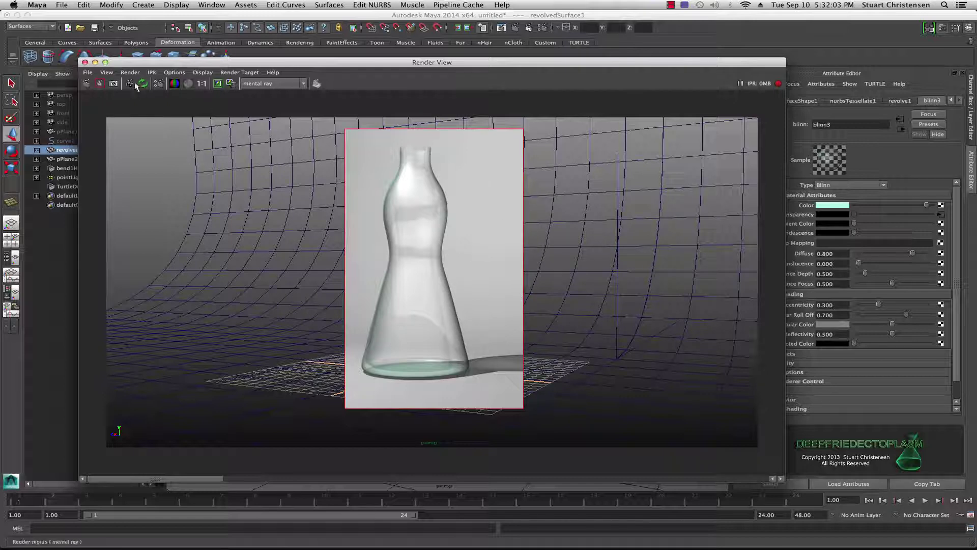
left_click(86, 86)
left_click_drag(133, 66, 108, 58)
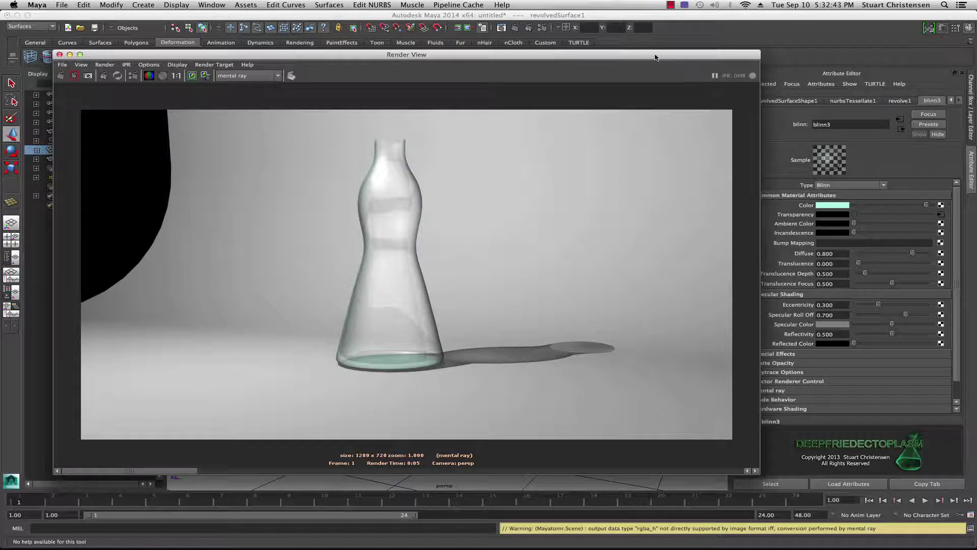
left_click_drag(656, 57, 653, 63)
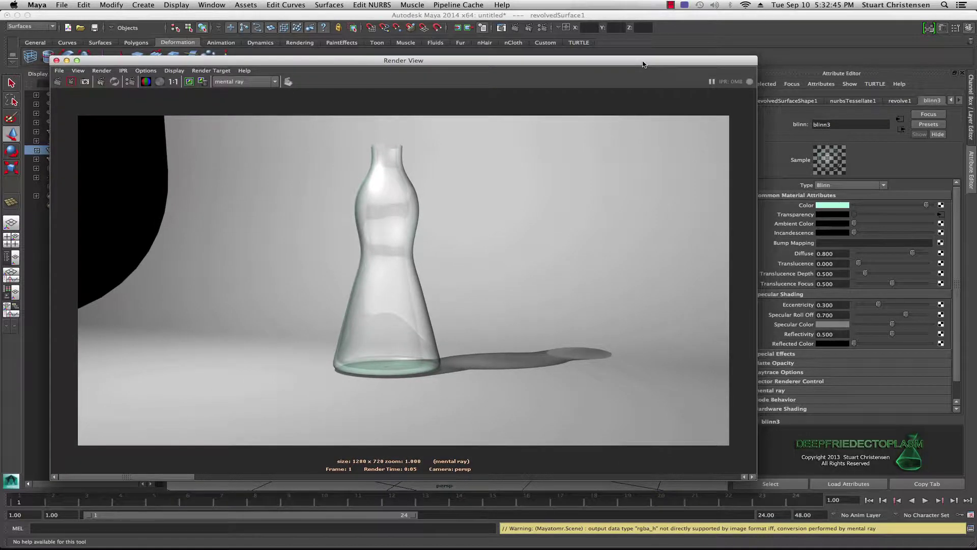